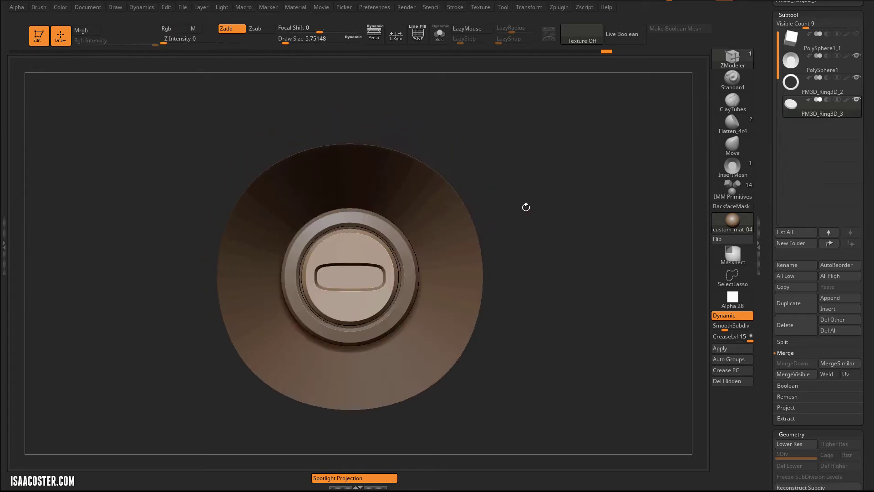
Move the slotted disc PM3D_Ring3D_3 outward along its axis so it protrudes from the surrounding ring.
left_click_drag(512, 214, 453, 291)
left_click_drag(537, 259, 552, 265, "shift")
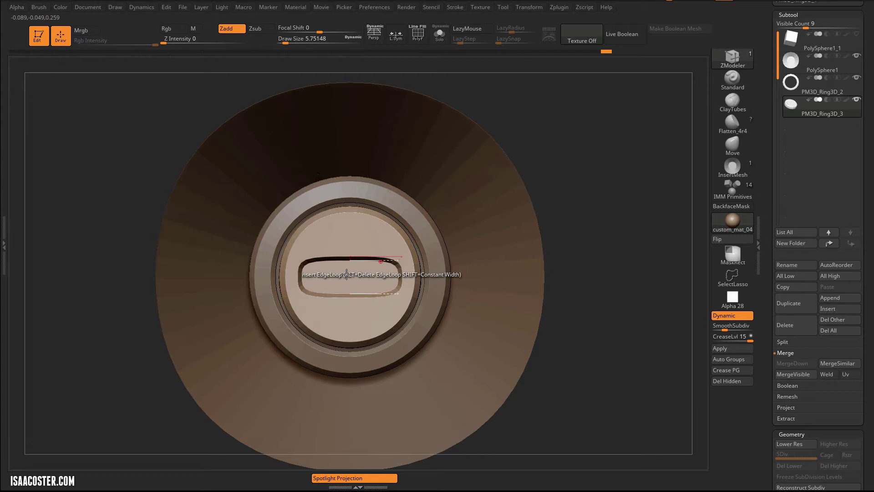
mouse_move(597, 244)
left_mouse_down()
mouse_move(594, 212)
mouse_move(594, 237)
left_mouse_up()
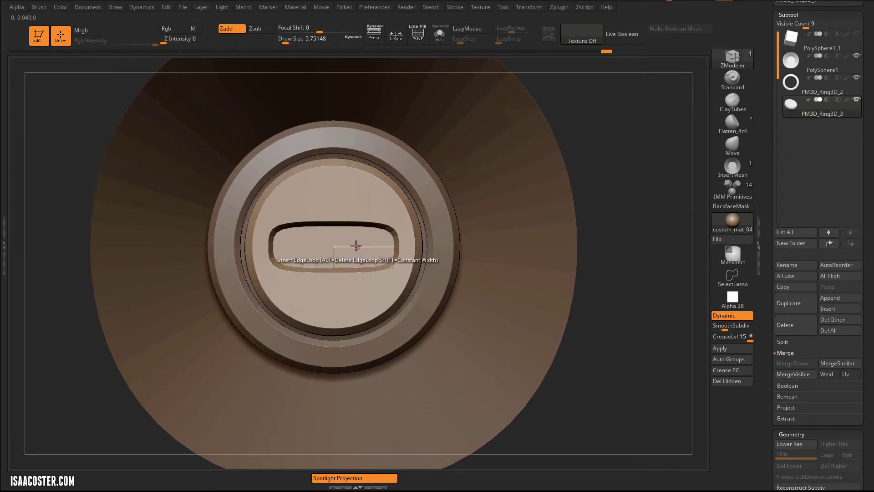
scroll(587, 211, "down", 2)
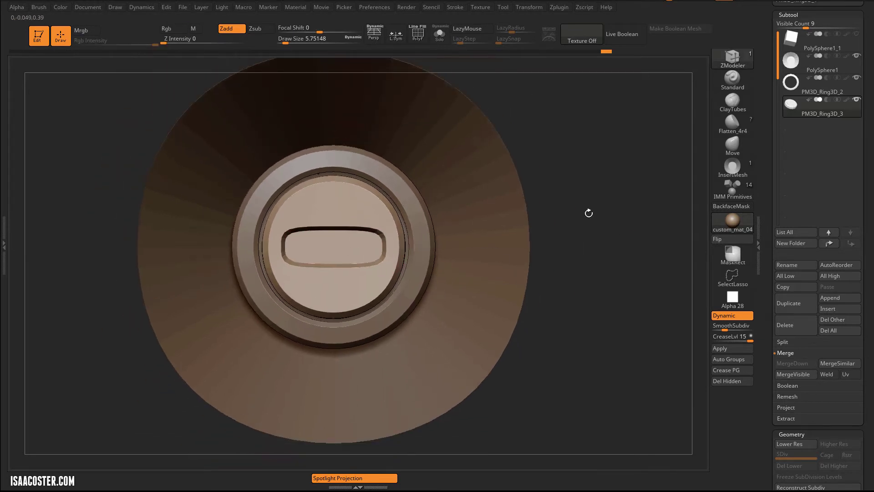
left_click_drag(581, 211, 573, 151)
key("w")
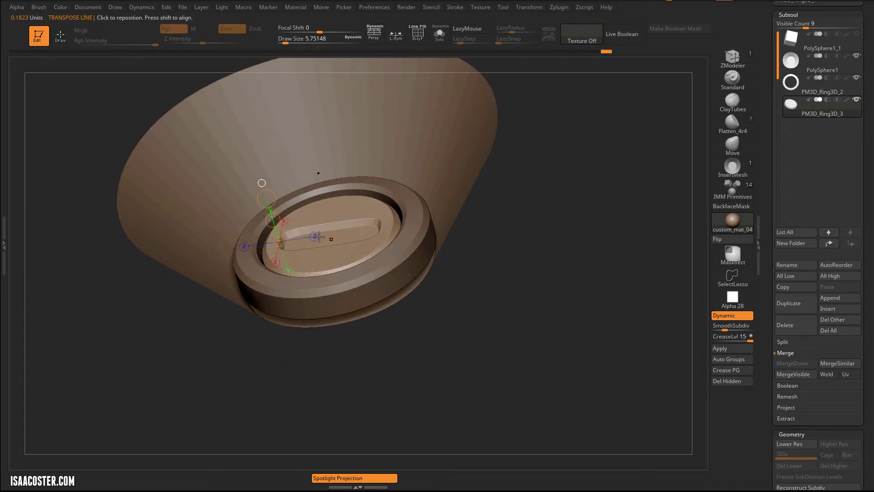
key("y")
left_click_drag(291, 290, 286, 272)
mouse_move(470, 348)
left_mouse_down()
mouse_move(481, 349)
mouse_move(471, 344)
left_mouse_up()
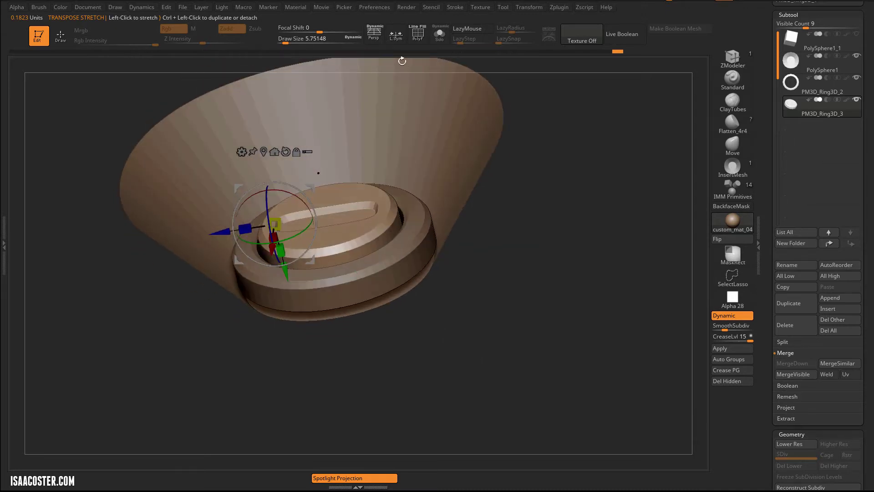
Isolate the slotted disc with its polyframe displayed, mask its side profile, and scale the bottom edge outward into a flare.
left_click(440, 34)
left_click_drag(496, 200, 500, 228, "shift")
key("shift+f")
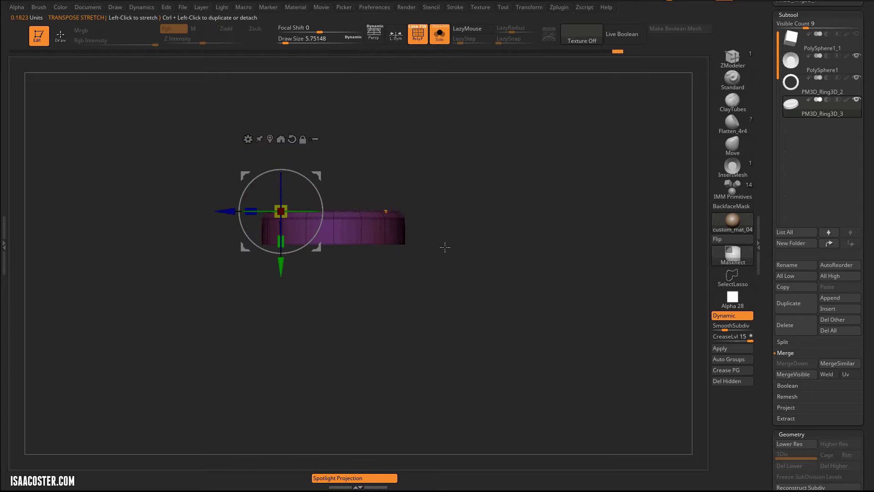
left_click_drag(458, 276, 217, 233, "ctrl")
key("shift+d")
left_click_drag(396, 193, 393, 114)
left_click(260, 129)
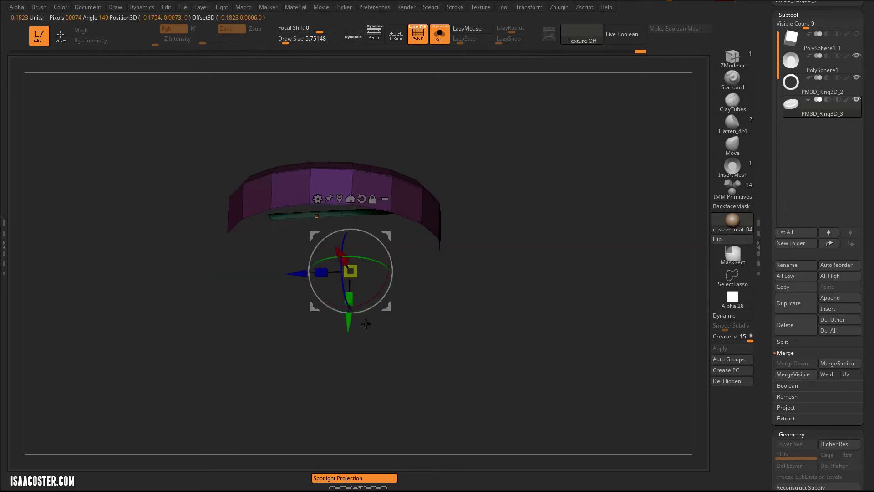
left_click_drag(352, 269, 357, 260)
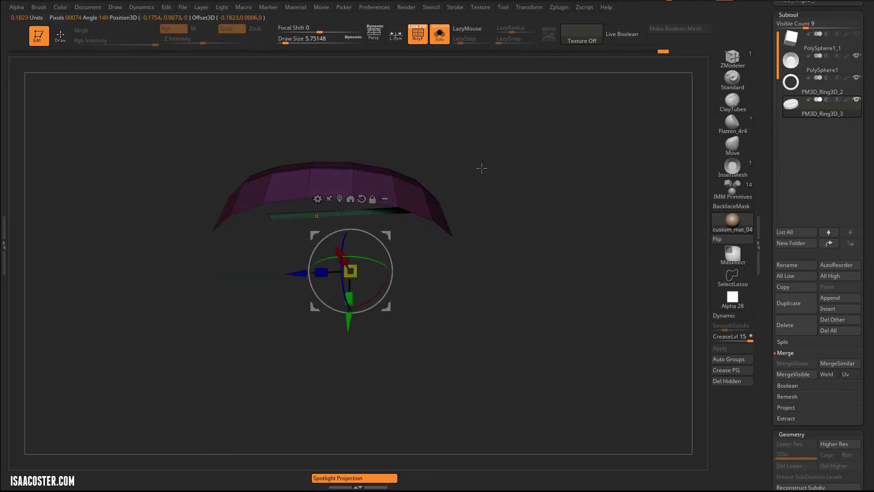
left_click_drag(479, 167, 502, 307)
key("d")
left_click_drag(523, 272, 461, 98, "shift")
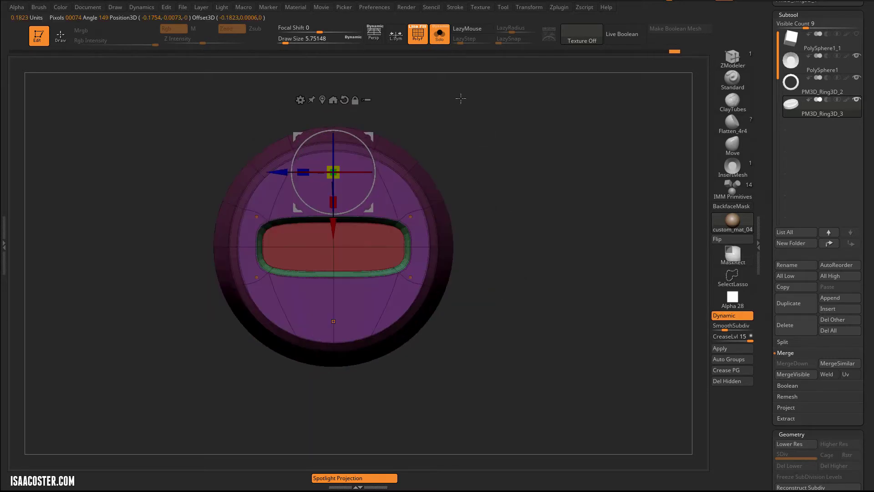
Show the other subtools again, hide the polyframe, and return to Draw mode to check the flared disc within its ring.
left_click(440, 35)
key("shift+f")
mouse_move(623, 127)
left_mouse_down("alt")
mouse_move(629, 115)
mouse_move(498, 144)
left_mouse_up("alt")
key("q")
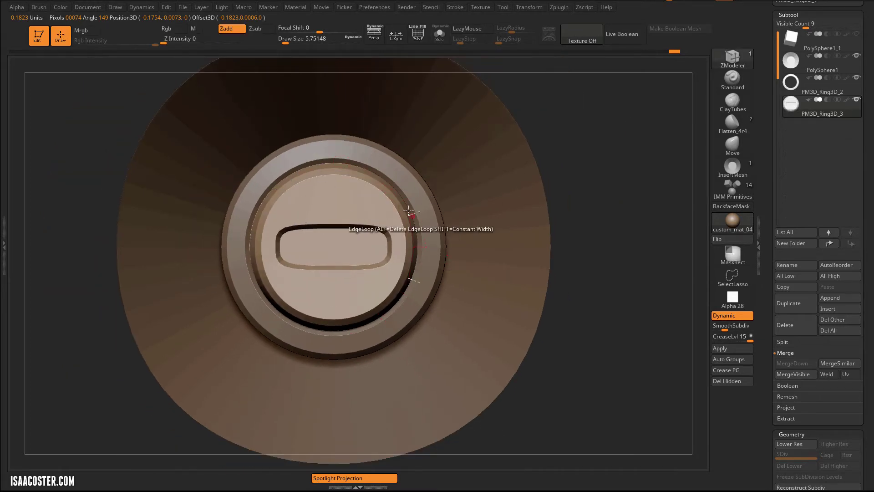
mouse_move(595, 191)
left_mouse_down()
mouse_move(595, 173)
mouse_move(581, 190)
left_mouse_up()
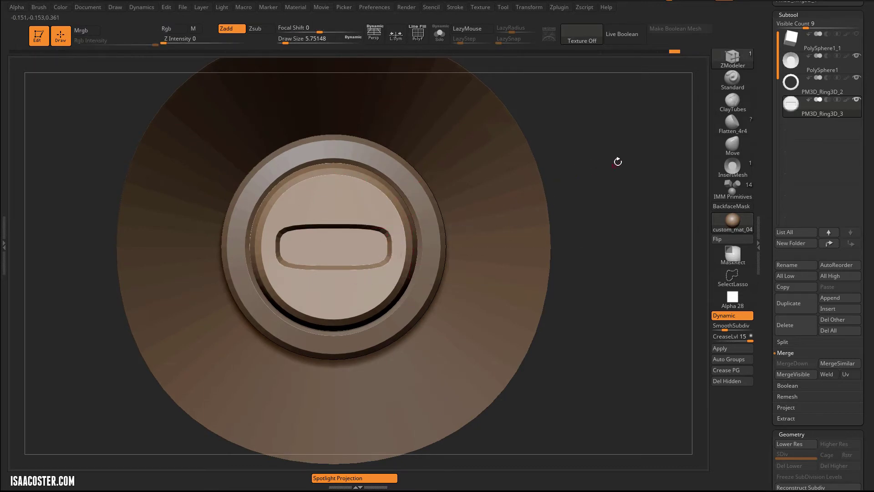
left_click_drag(616, 160, 595, 193, "alt")
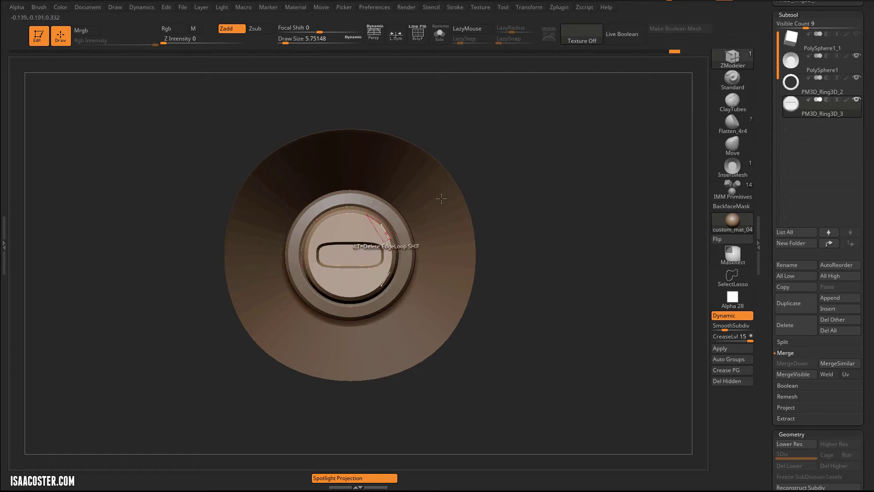
Merge PolySphere1 down with both ring subtools, PM3D_Ring3D_2 and PM3D_Ring3D_3, accepting the irreversible operation.
left_click(792, 68)
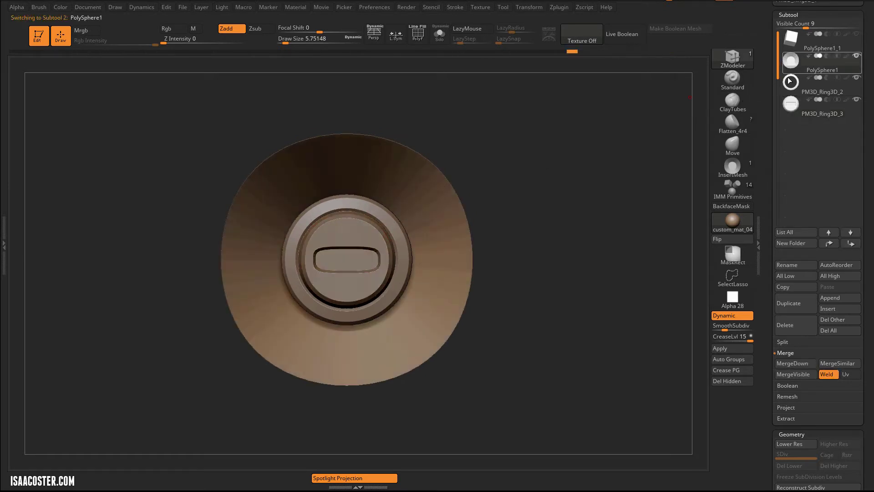
left_click(799, 363)
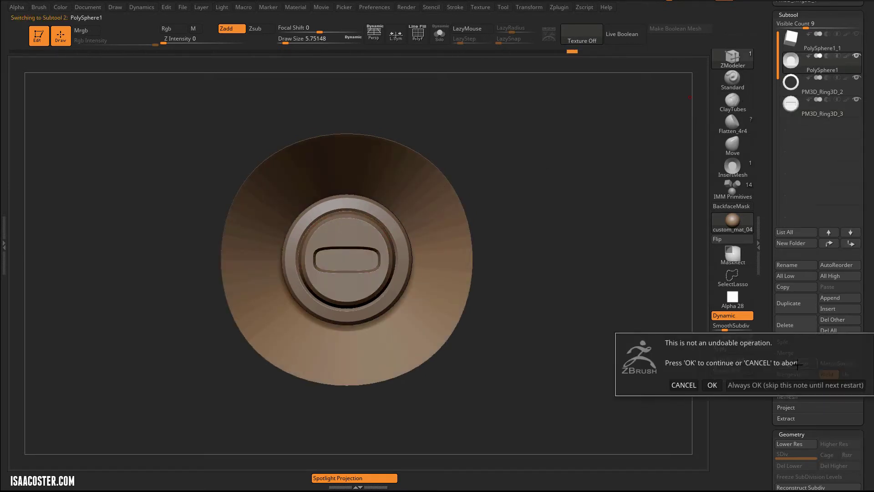
left_click(712, 384)
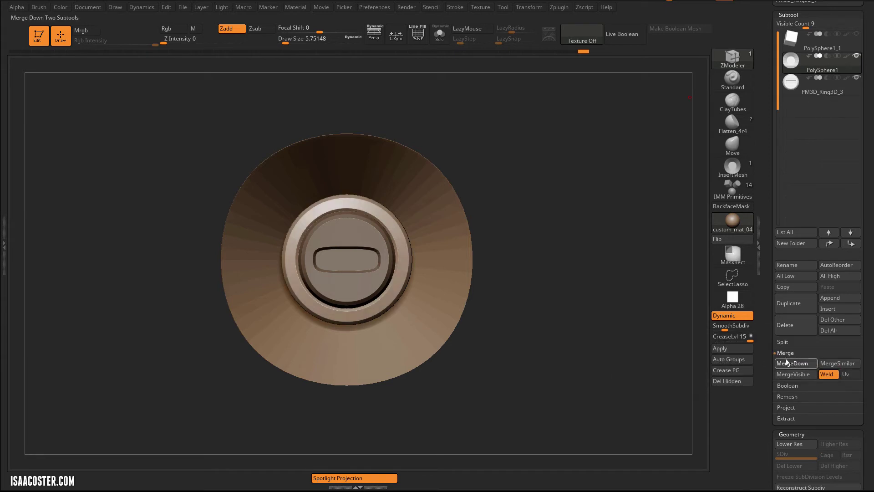
left_click(792, 363)
left_click(712, 382)
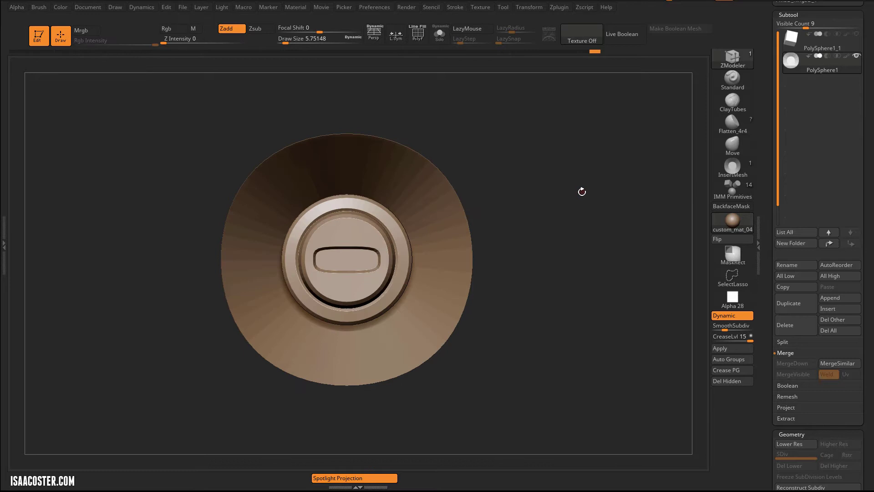
Create a new InsertMesh brush from the merged PolySphere1 as seen from the front, rather than appending to the current brush.
mouse_move(527, 169)
left_mouse_down()
mouse_move(506, 169)
mouse_move(528, 169)
left_mouse_up()
left_click_drag(618, 177, 523, 203, "alt")
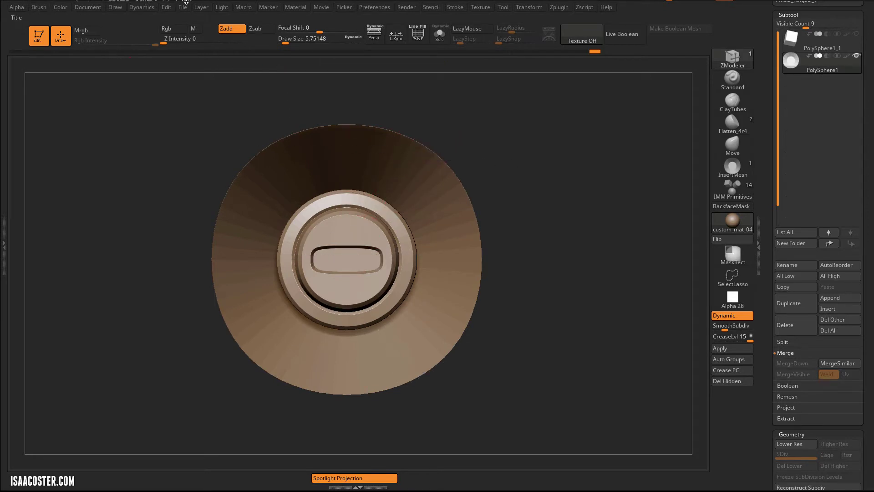
left_click(40, 7)
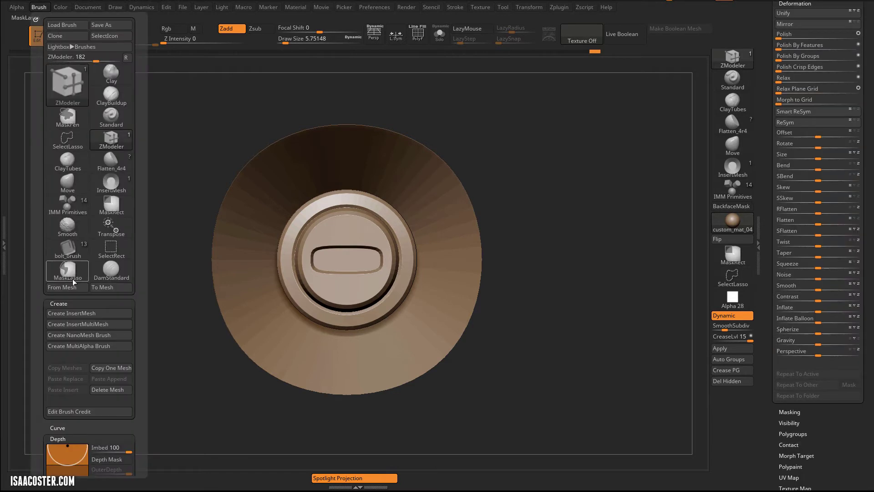
left_click(74, 313)
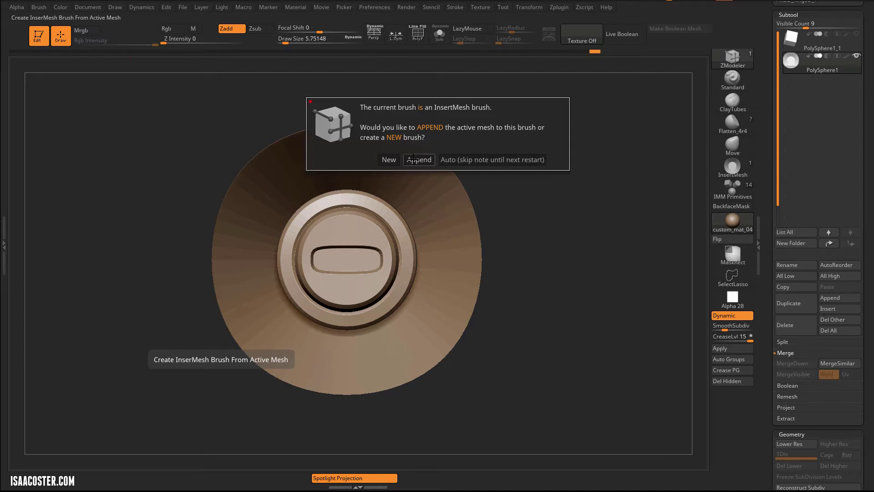
left_click(389, 159)
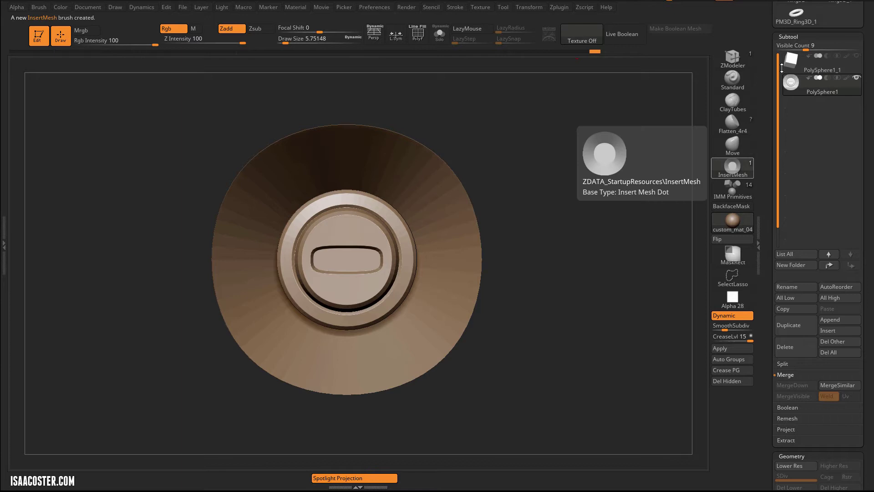
Select the newly created InsertMesh_1 brush from the brush library.
left_click_drag(769, 61, 769, 150)
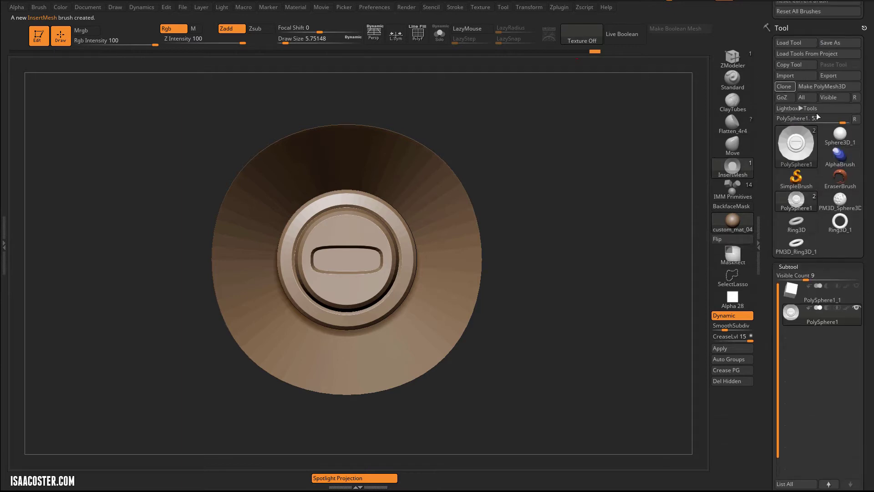
left_click(737, 174)
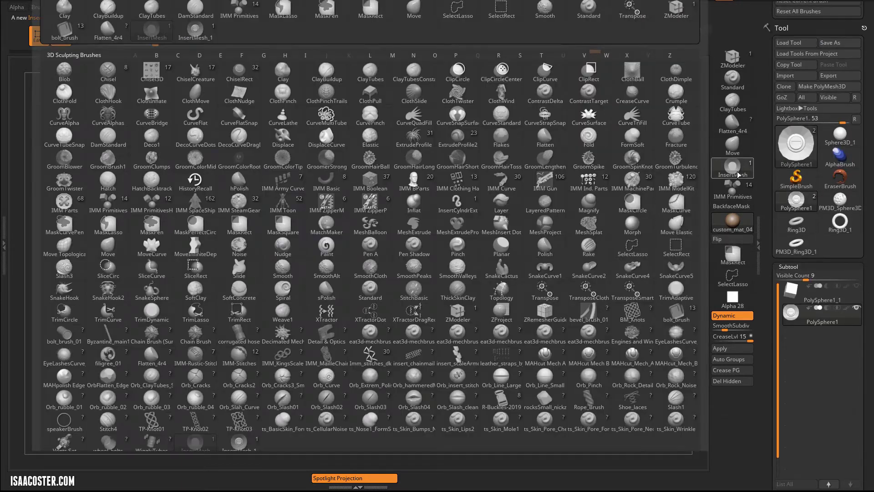
left_click(676, 160)
left_click(735, 172)
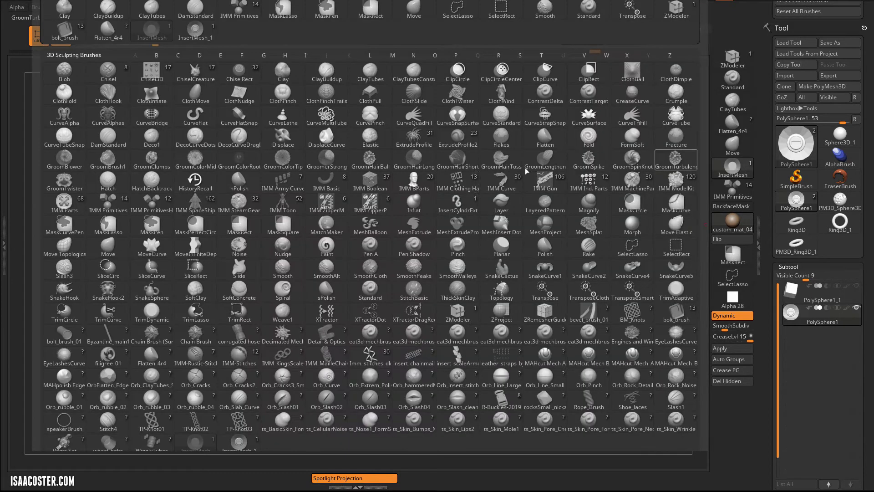
left_click(238, 442)
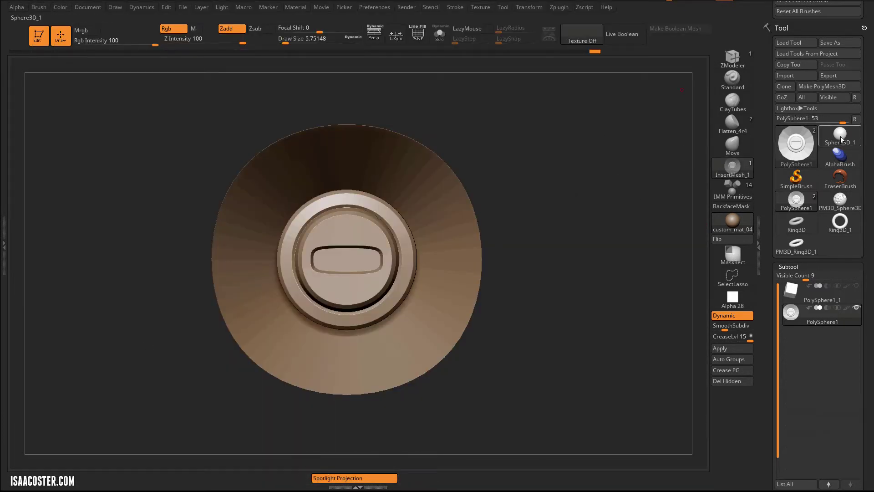
Switch to the PM3D_Sphere3D tool with the holes and insert the screw mesh on the sphere's surface.
left_click(839, 199)
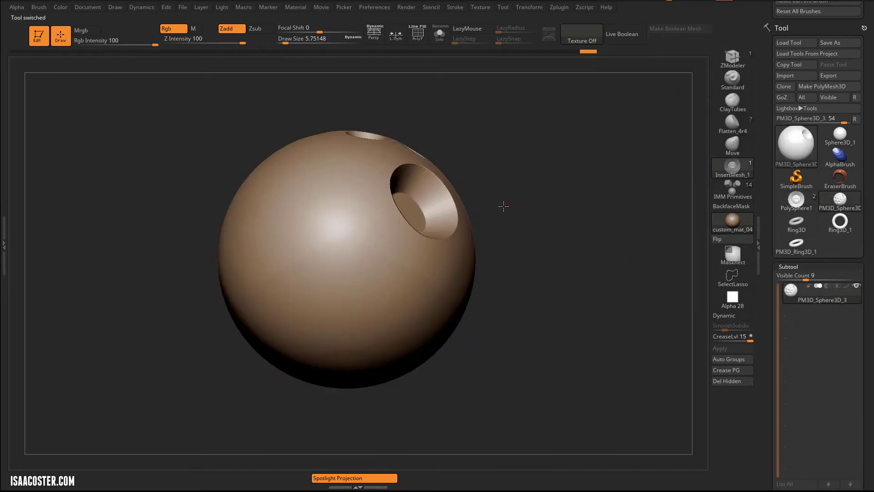
left_click_drag(503, 205, 319, 219)
left_click_drag(308, 265, 320, 298)
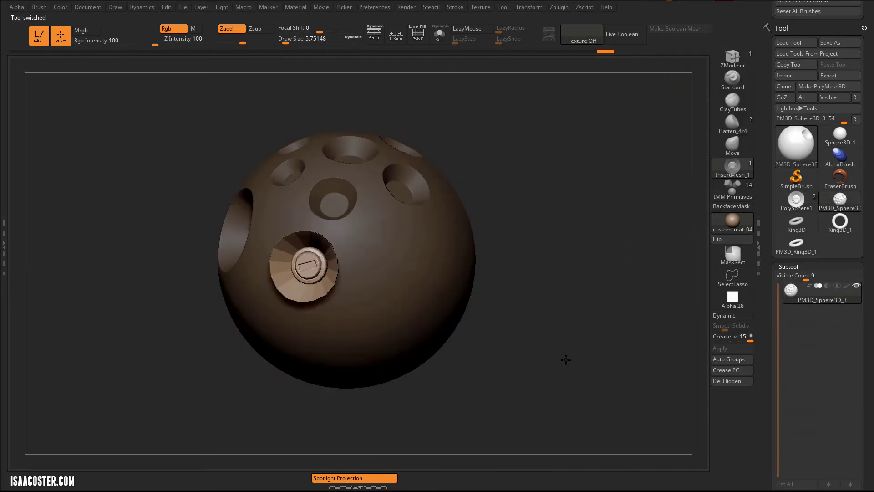
left_click_drag(566, 360, 593, 264)
left_click_drag(562, 184, 578, 142)
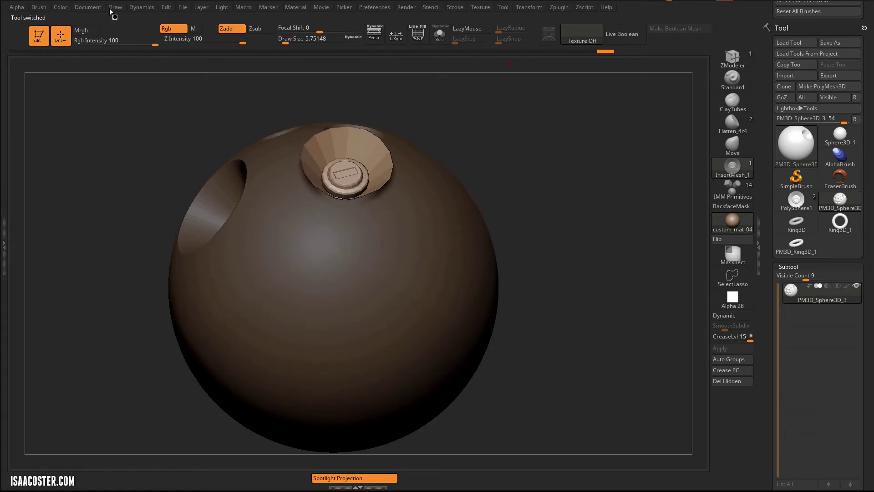
left_click(44, 8)
left_click(36, 19)
left_click(862, 6)
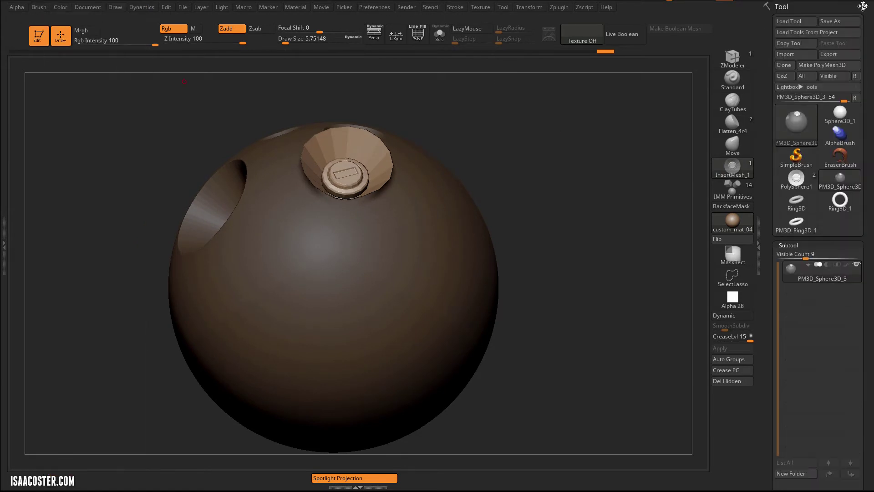
Expand the collapsed side tray and try docking the Tool palette in it before returning the palette to its original tray.
left_click(5, 247)
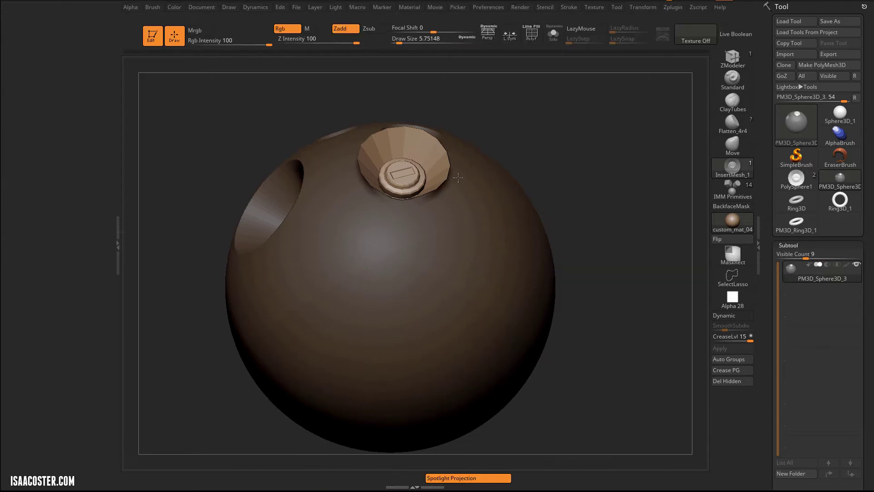
left_click_drag(154, 63, 86, 64)
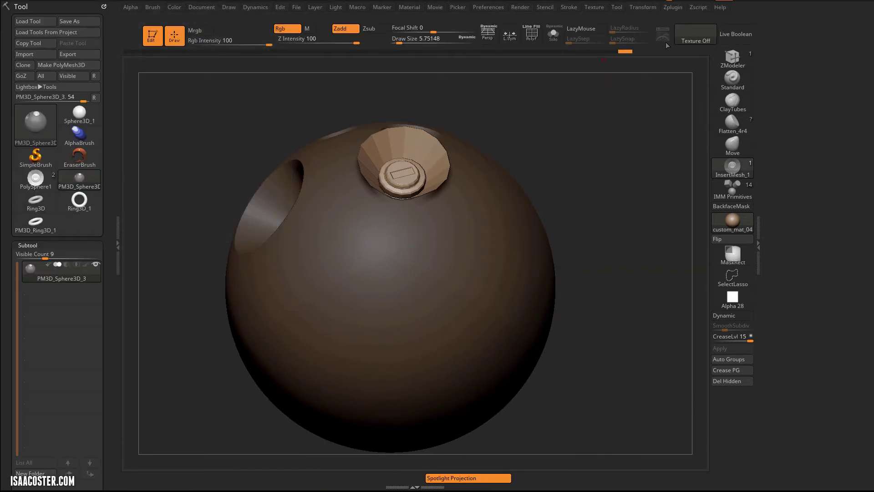
left_click(616, 7)
left_click_drag(614, 17, 765, 36)
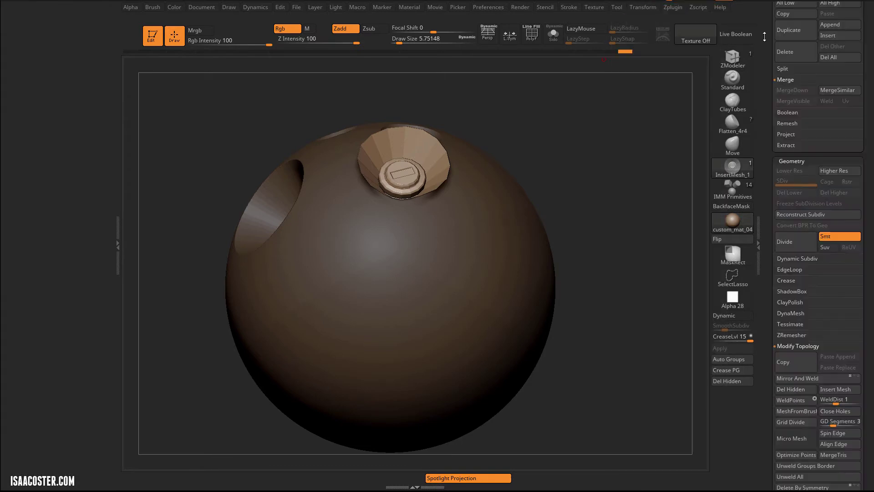
left_click_drag(768, 69, 772, 340)
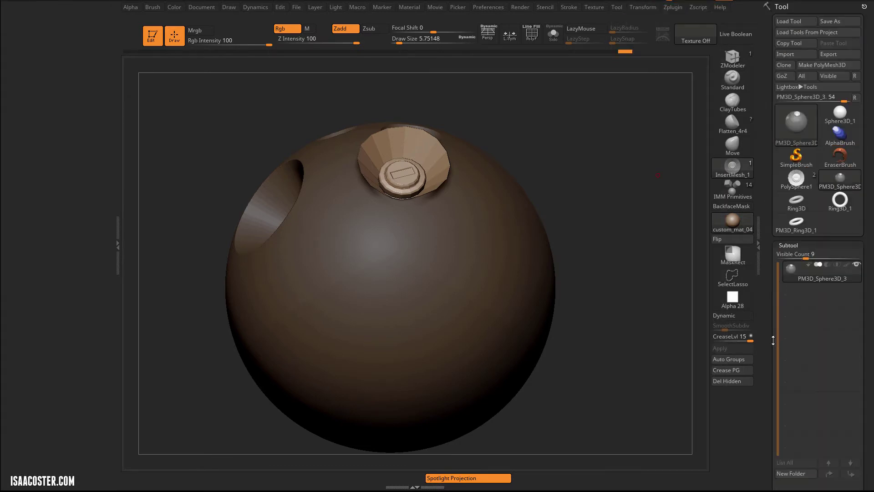
Dock the Brush palette in the newly expanded tray, opposite the Tool palette.
left_click(152, 8)
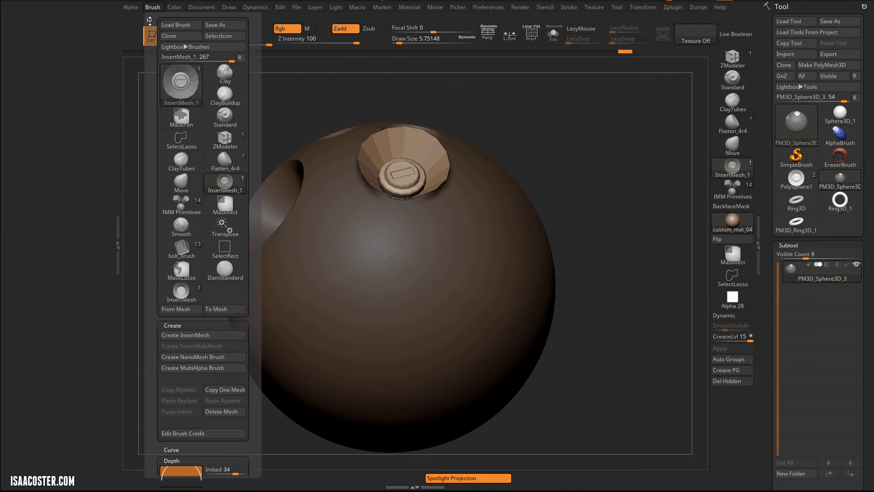
left_click_drag(149, 20, 764, 18)
left_click_drag(864, 7, 81, 46)
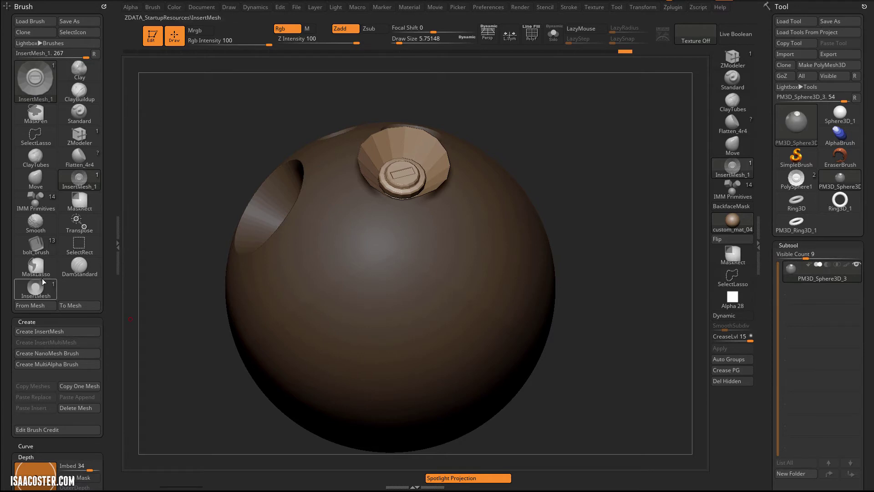
Set the InsertMesh_1 brush's Imbed depth to -3.
left_click_drag(98, 291, 98, 155)
left_click_drag(92, 332, 75, 332)
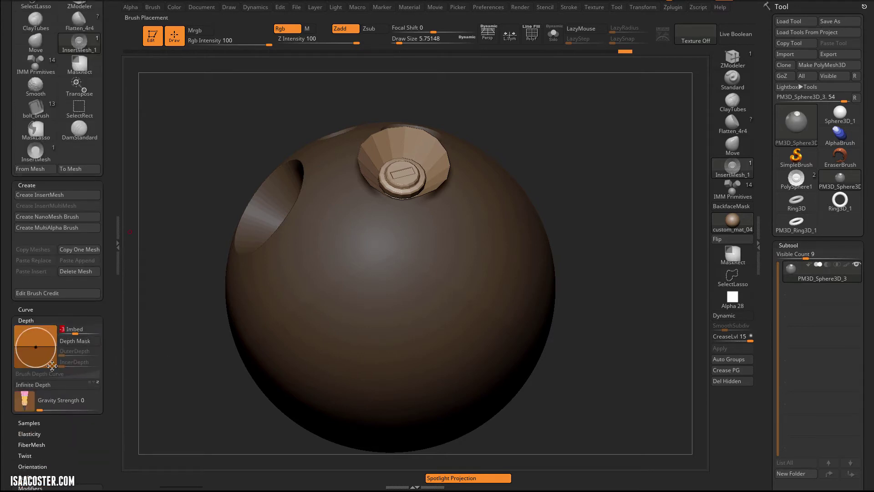
Undo the last screw insertion and insert the screw mesh with its recess cone on the front of the sphere.
mouse_move(579, 156)
left_mouse_down()
mouse_move(575, 133)
mouse_move(587, 170)
left_mouse_up()
key("ctrl+z")
left_click_drag(414, 258, 451, 307)
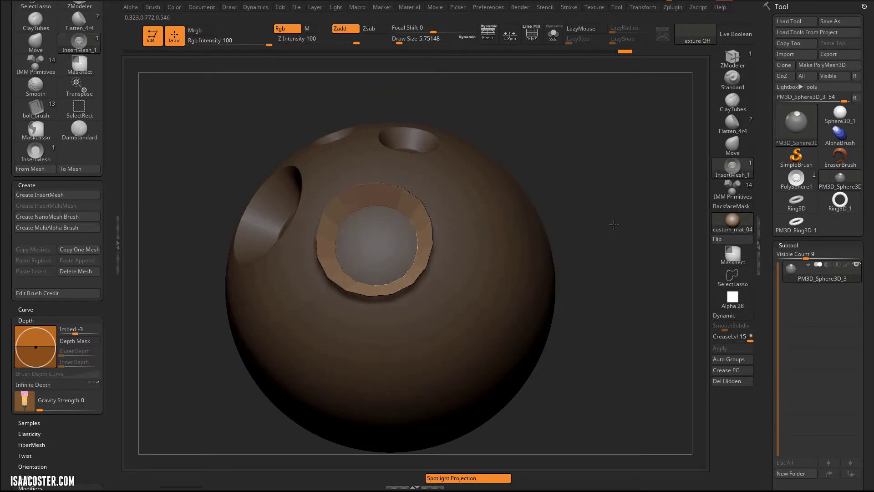
left_click_drag(615, 223, 605, 143)
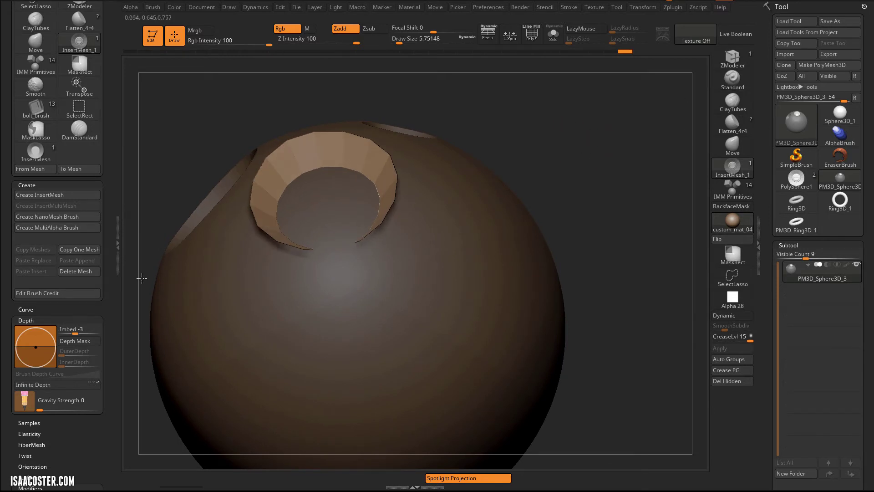
left_click_drag(215, 129, 251, 125, "alt")
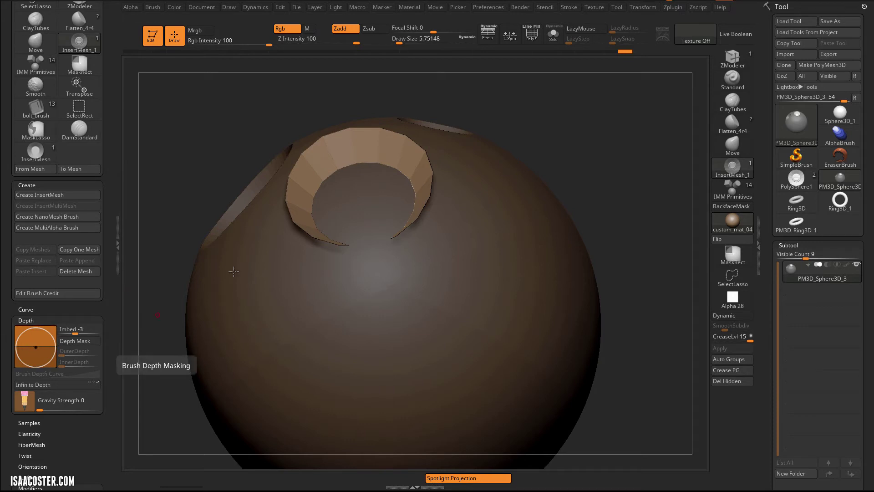
left_click_drag(209, 132, 460, 199)
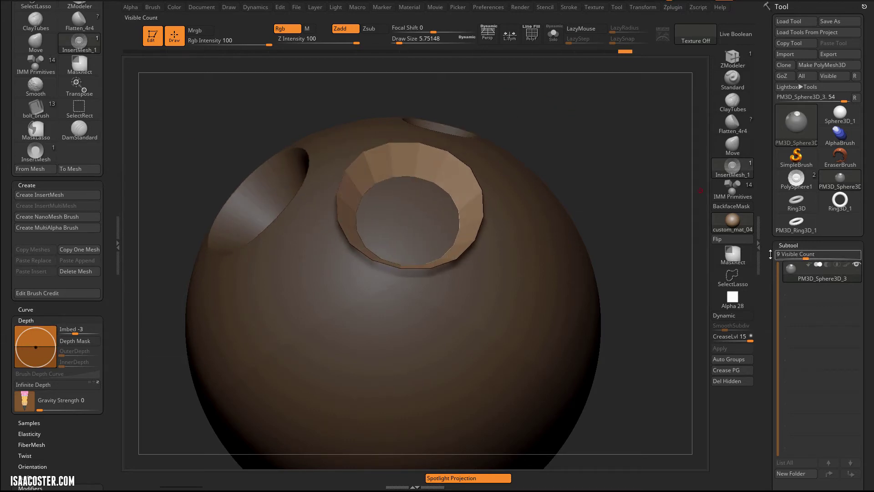
Split the inserted screw mesh off the sphere into its own subtool and show it alone with Solo.
left_click_drag(770, 255, 770, 192)
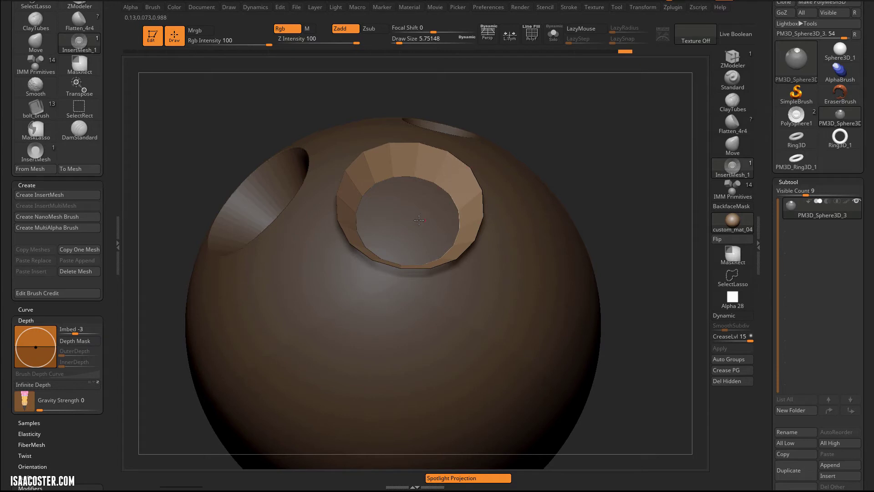
scroll(774, 221, "down", 2)
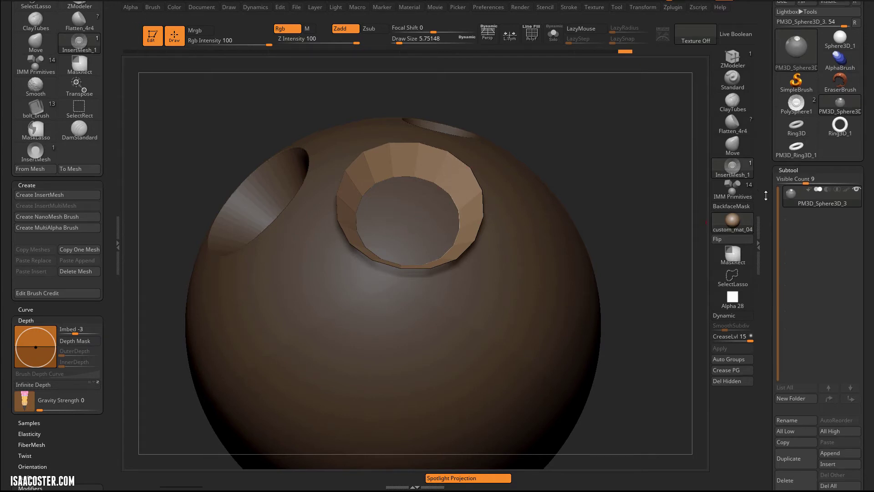
left_click(782, 443)
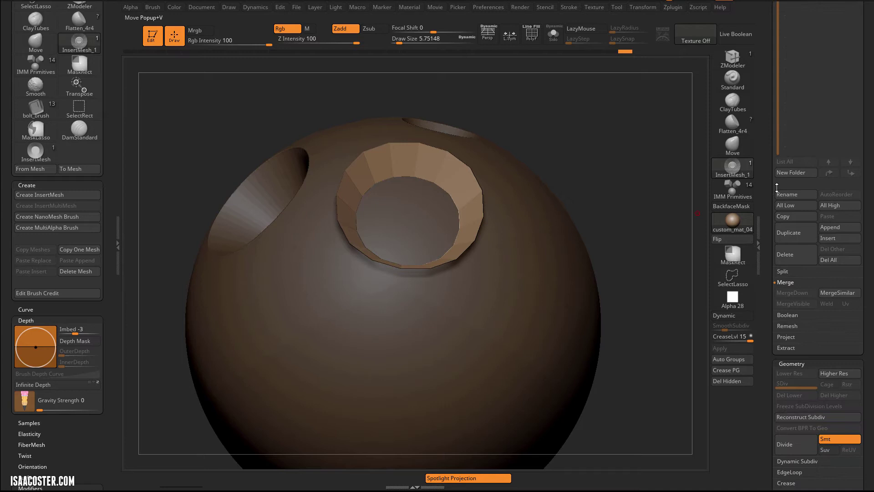
left_click(786, 297)
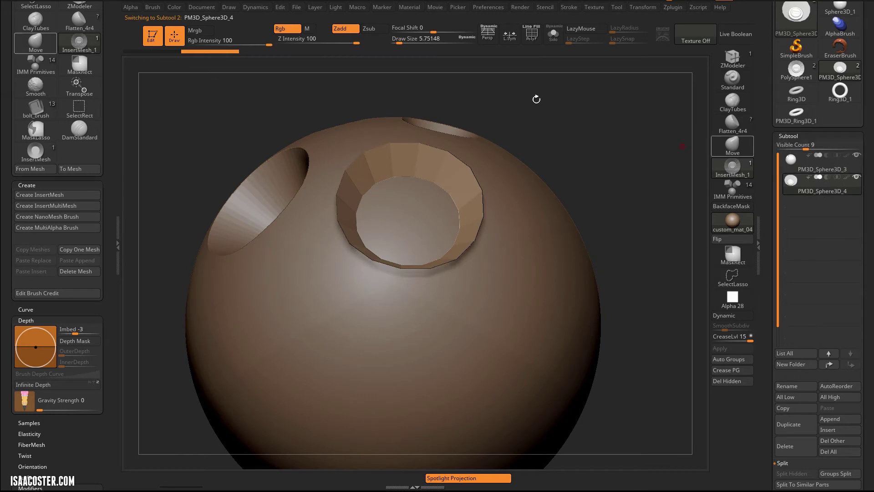
left_click(554, 36)
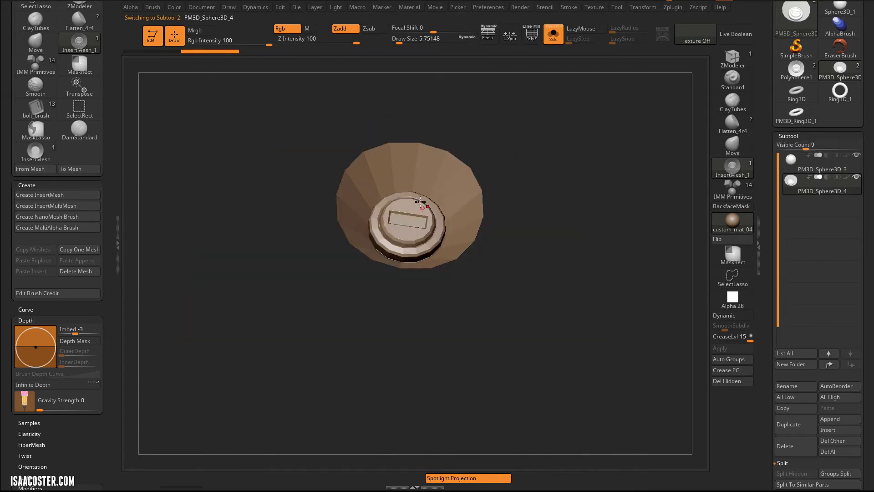
Turn on the polygon wireframe display and give the recess cone and screw head separate polygroups with Auto Groups.
left_click_drag(457, 181, 463, 182, "ctrl+shift")
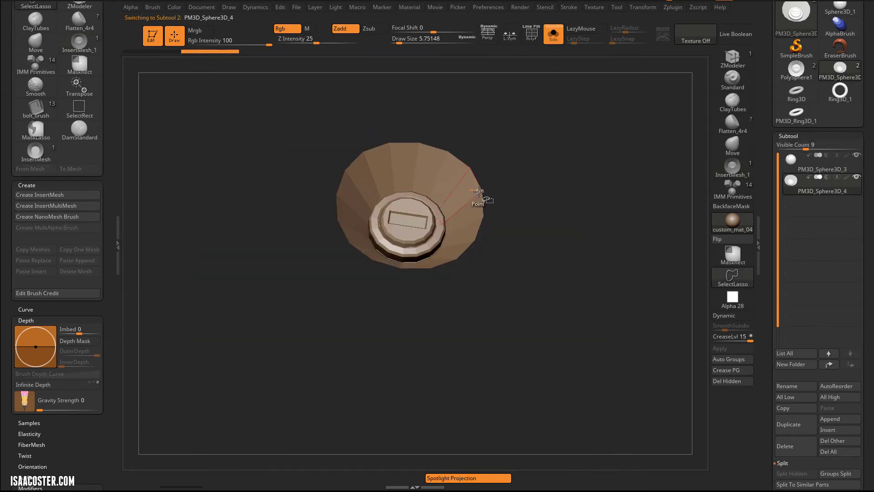
key("shift+f")
key("shift+f")
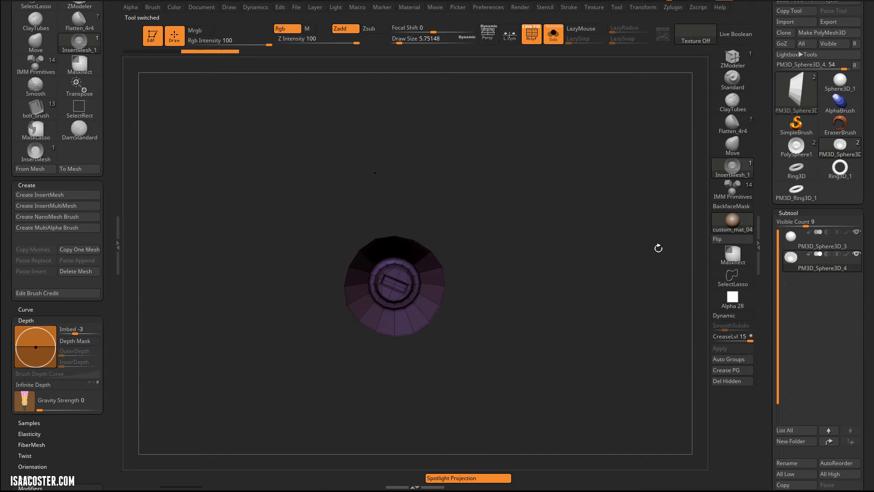
mouse_move(596, 252)
left_mouse_down("alt")
mouse_move(597, 210)
mouse_move(597, 249)
left_mouse_up("alt")
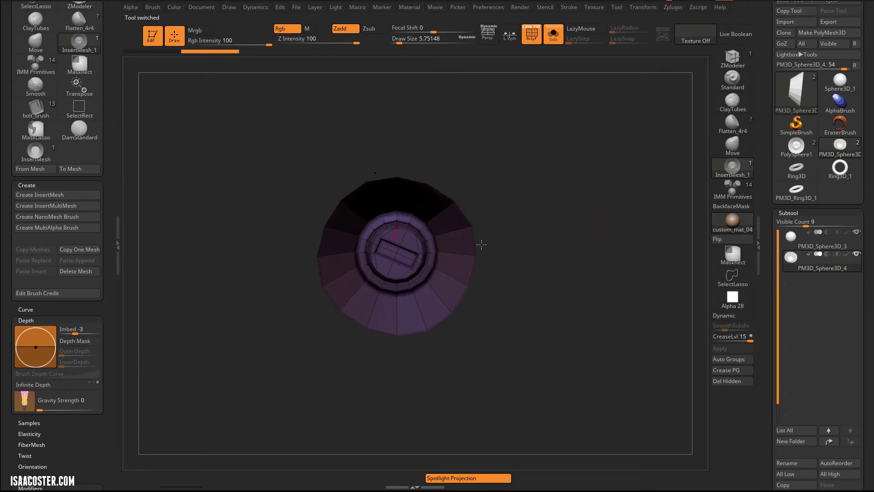
left_click(724, 360)
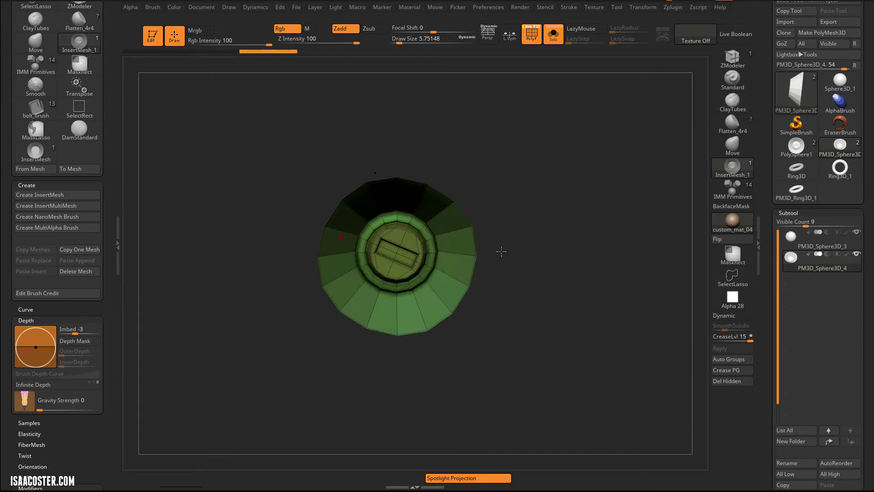
Isolate the recess cone's polygroup and split the hidden screw head into its own subtool.
left_click(471, 228, "ctrl+shift")
key("b")
key("i")
key("m")
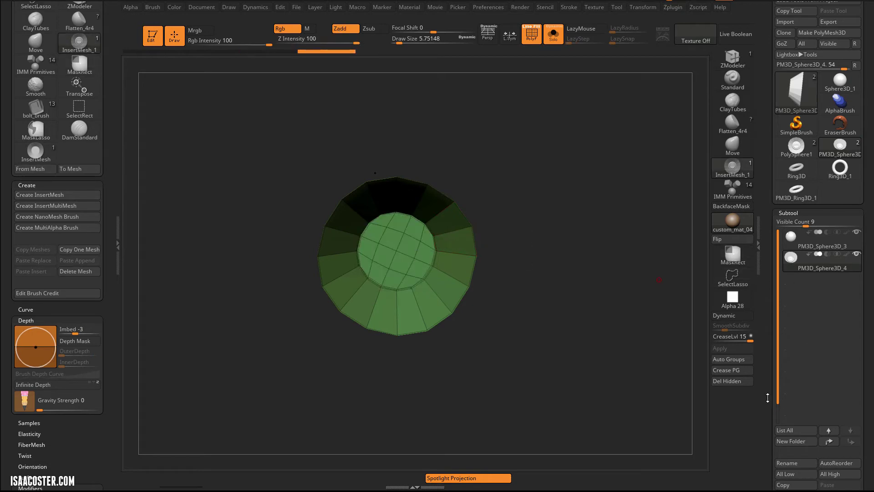
left_click_drag(767, 397, 770, 332)
left_click(793, 429)
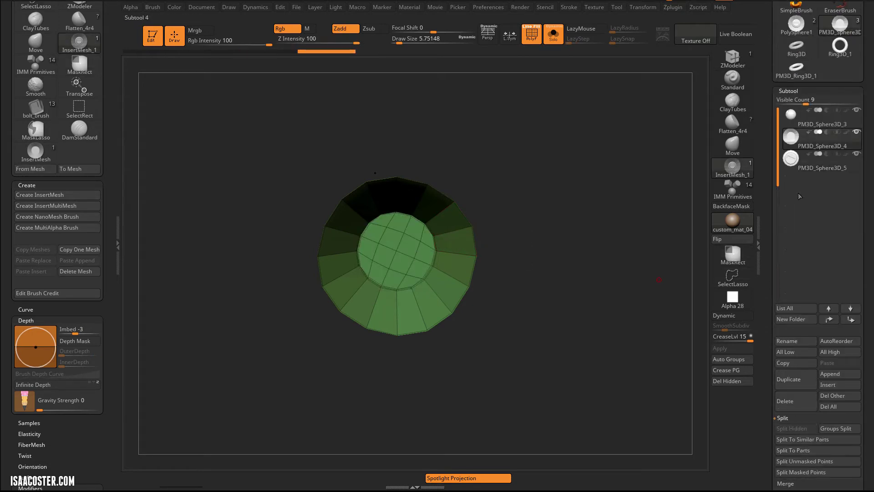
Turn off the wireframe display and compare the sphere subtool with the recess cone subtool.
left_click(815, 117)
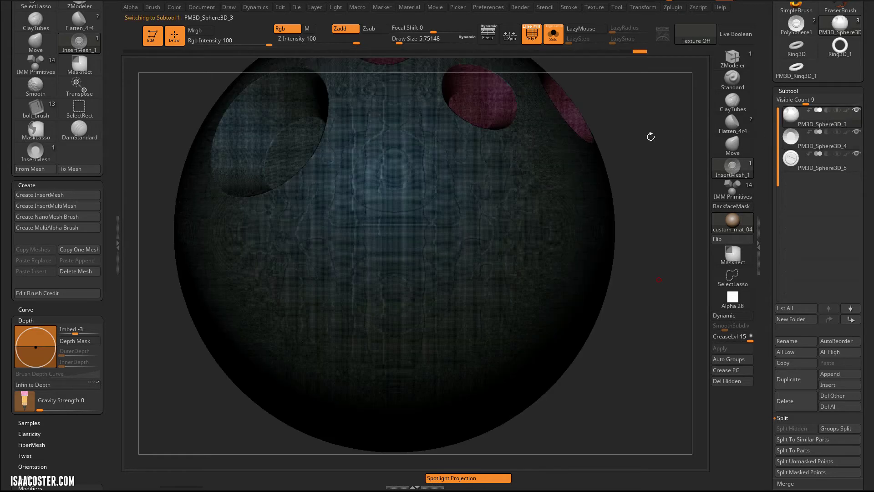
key("shift+f")
left_click_drag(651, 123, 631, 128)
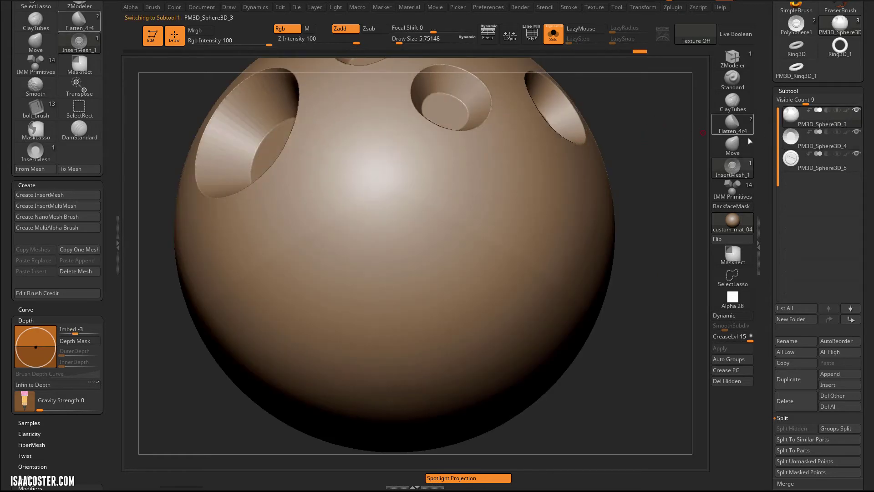
left_click(790, 142)
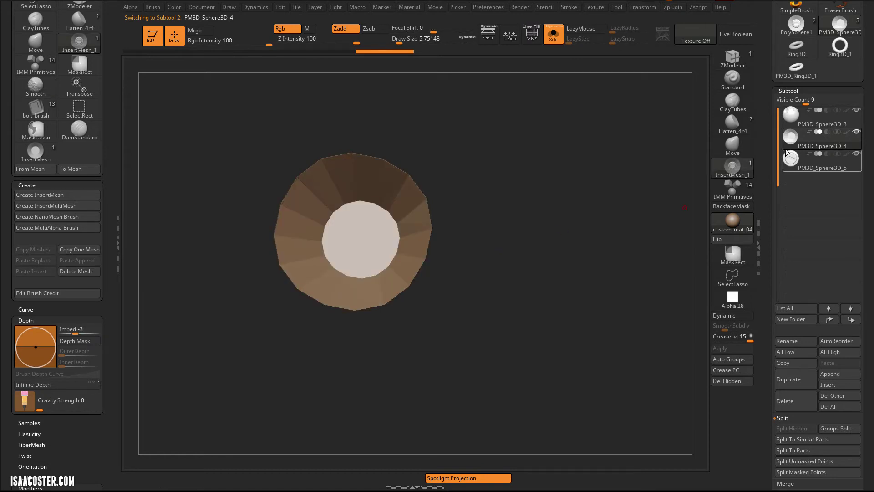
left_click(794, 117)
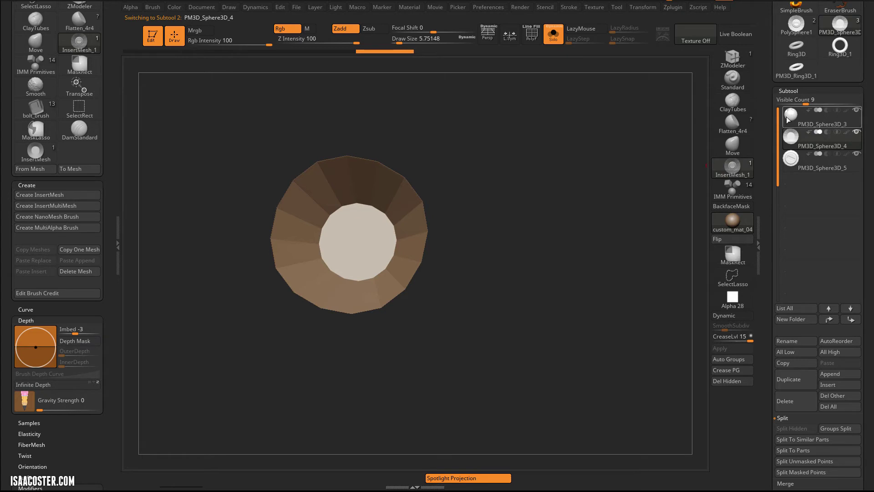
left_click(790, 116)
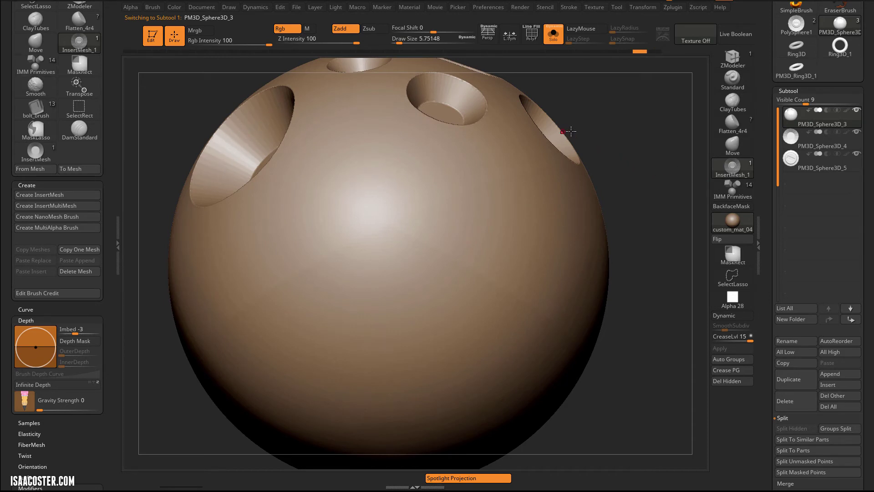
Subdivide the recess cone subtool PM3D_Sphere3D_4 to smooth it and set its Boolean mode to subtraction.
left_click(797, 136)
left_click_drag(609, 122, 636, 119)
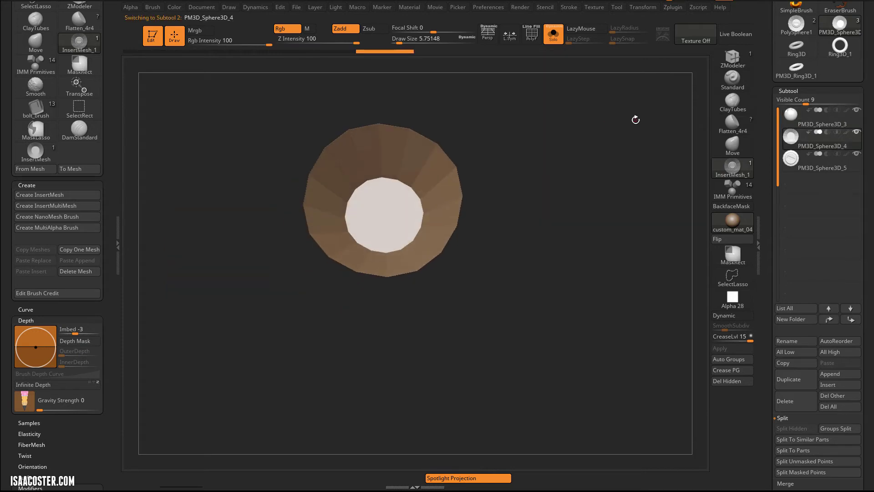
key("ctrl+d")
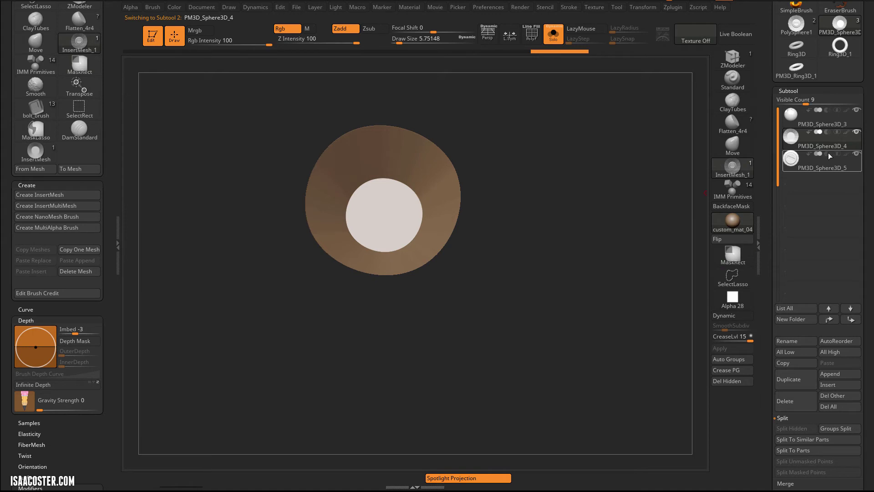
left_click(827, 132)
Merge the subtractive cone down into the sphere subtool and update the DynaMesh to cut the recess.
left_click(801, 121)
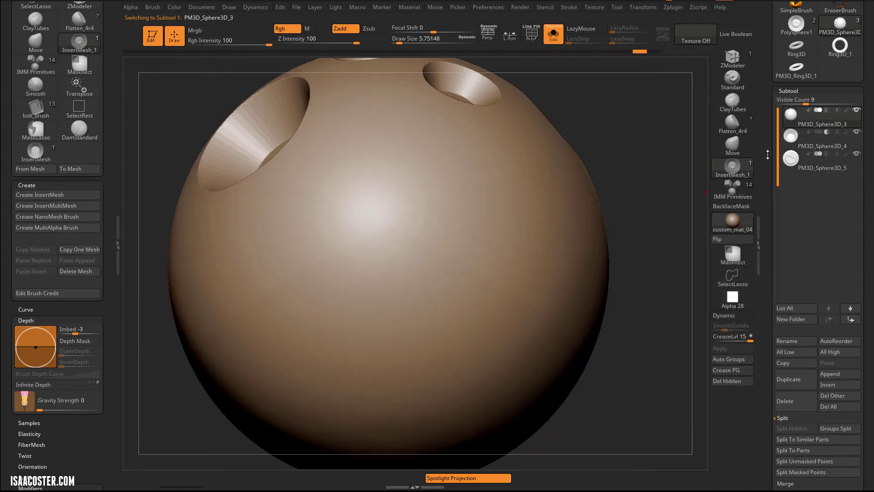
left_click_drag(769, 325, 768, 70)
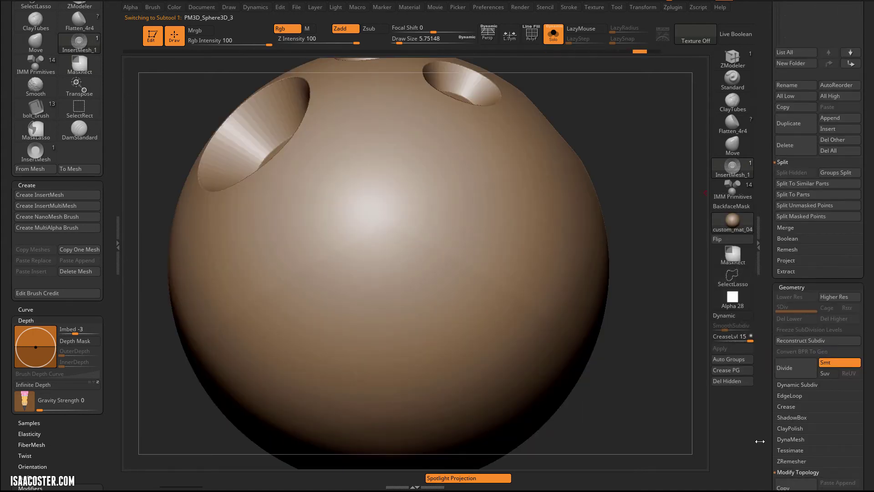
left_click(790, 442)
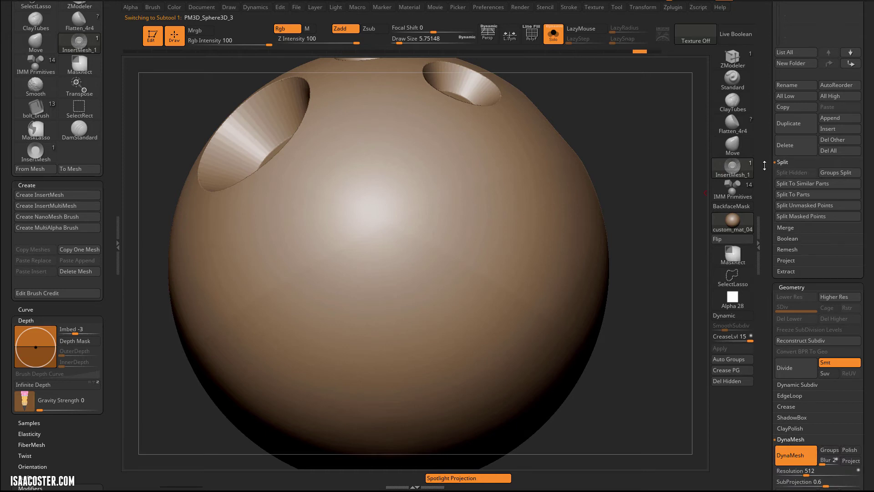
left_click_drag(764, 165, 769, 251)
left_click_drag(769, 381, 773, 323)
scroll(784, 427, "down", 5)
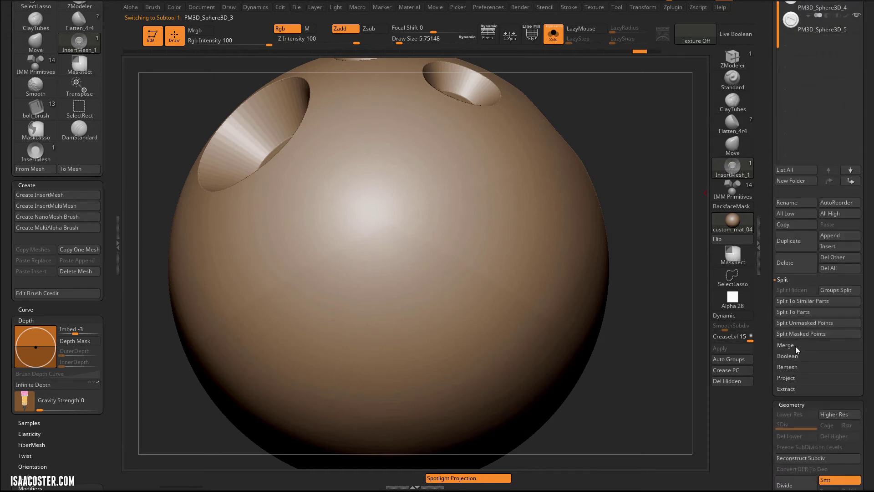
left_click(795, 346)
left_click(790, 301)
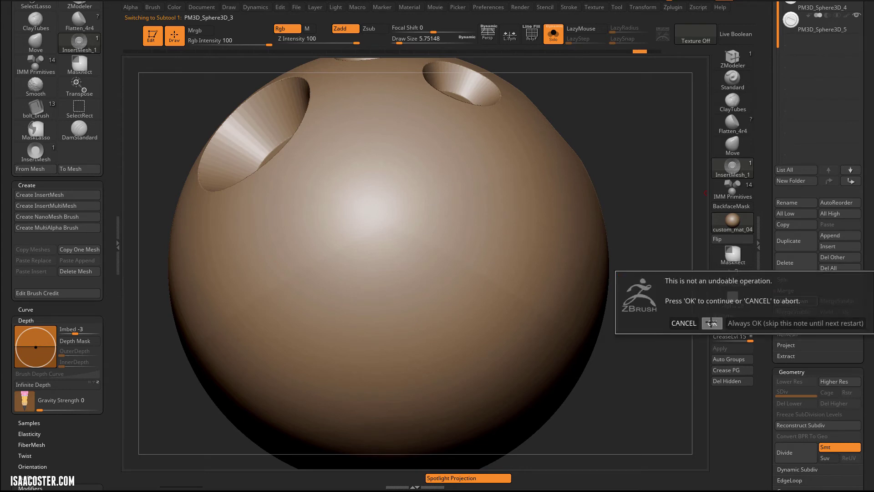
left_click(711, 323)
left_click_drag(619, 158, 585, 167, "ctrl")
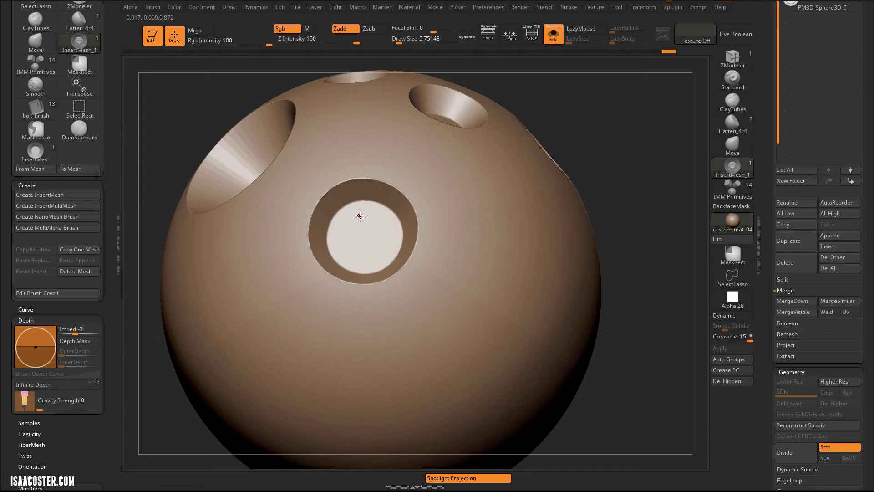
Turn off Solo, select the screw head subtool PM3D_Sphere3D_5 and enable dynamic subdivision on it.
left_click_drag(764, 110, 767, 189)
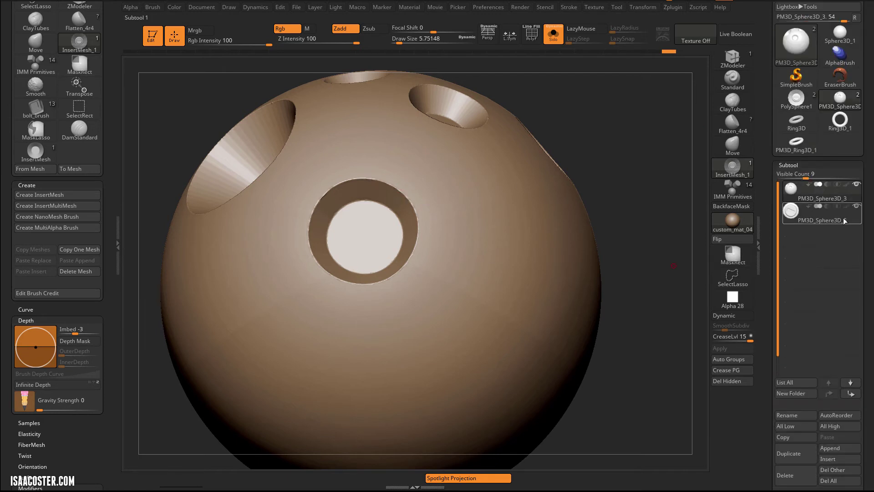
left_click(561, 42)
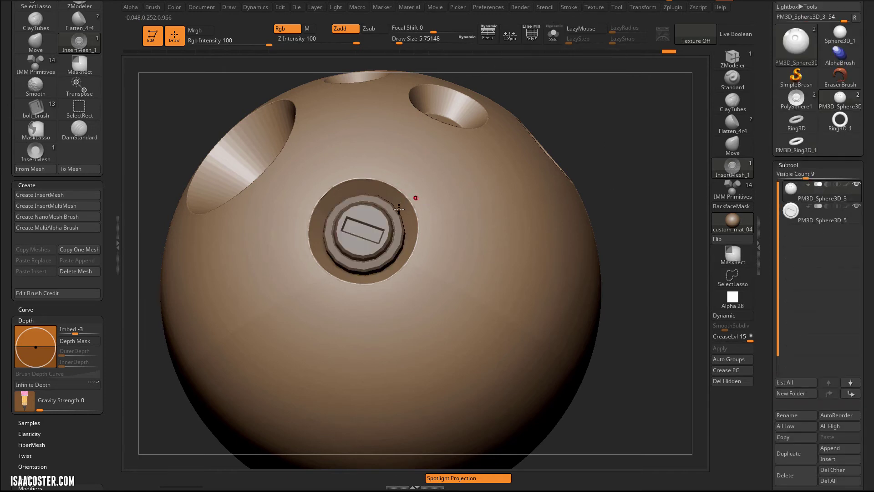
left_click(387, 222, "alt")
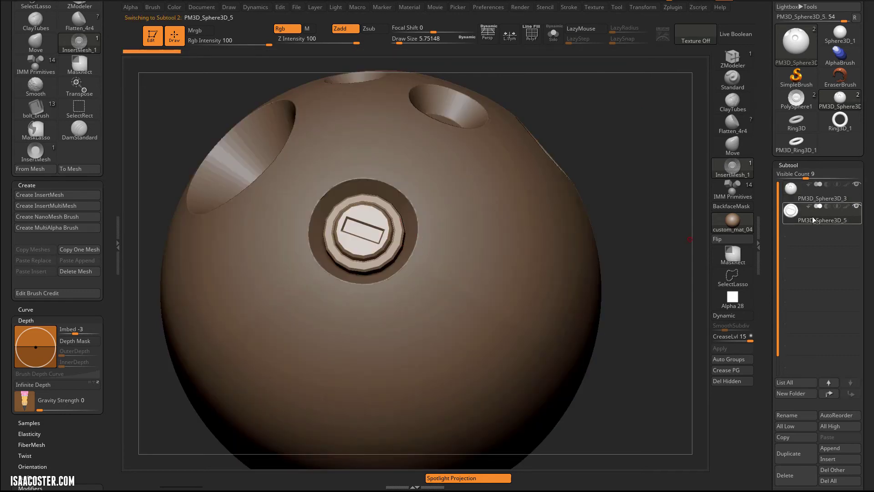
key("d")
mouse_move(657, 174)
right_mouse_down()
mouse_move(661, 212)
mouse_move(662, 187)
right_mouse_up()
left_click_drag(636, 224, 622, 183)
right_click_drag(622, 183, 622, 200)
Scale the screw head down slightly with the gizmo and move it about 0.056 deeper into the recess.
key("w")
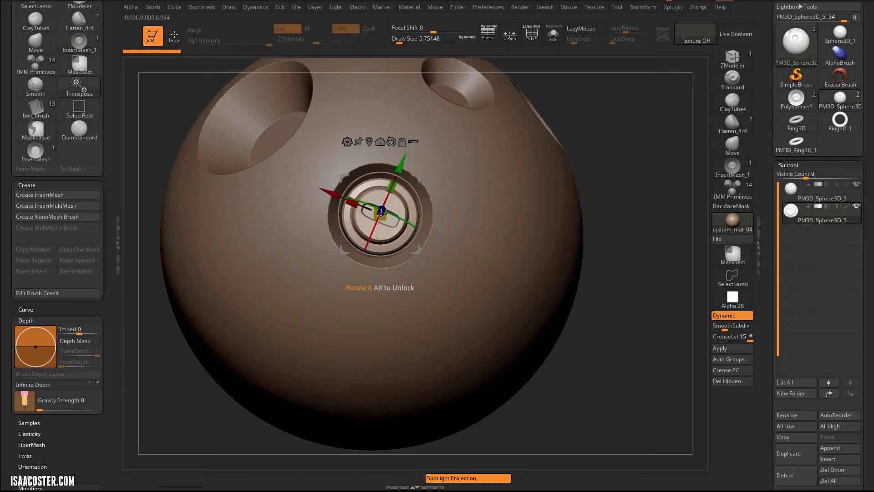
left_click_drag(381, 216, 379, 217)
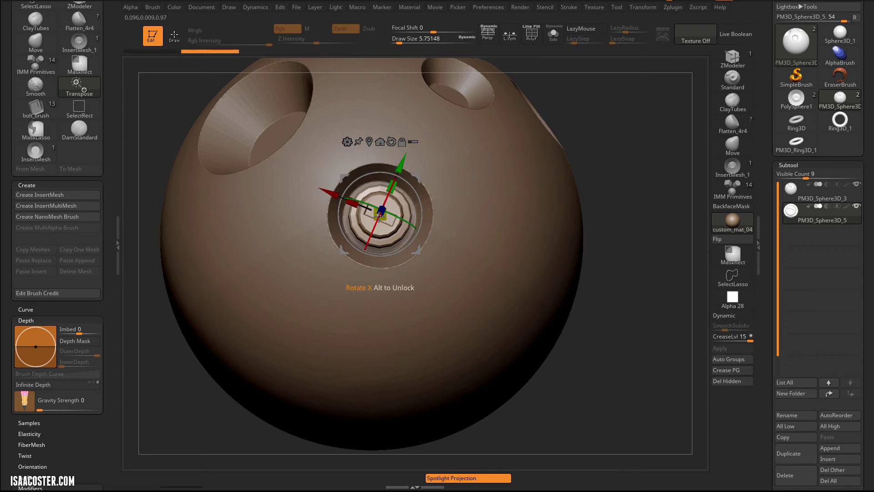
mouse_move(608, 187)
left_mouse_down()
mouse_move(628, 123)
mouse_move(605, 179)
left_mouse_up()
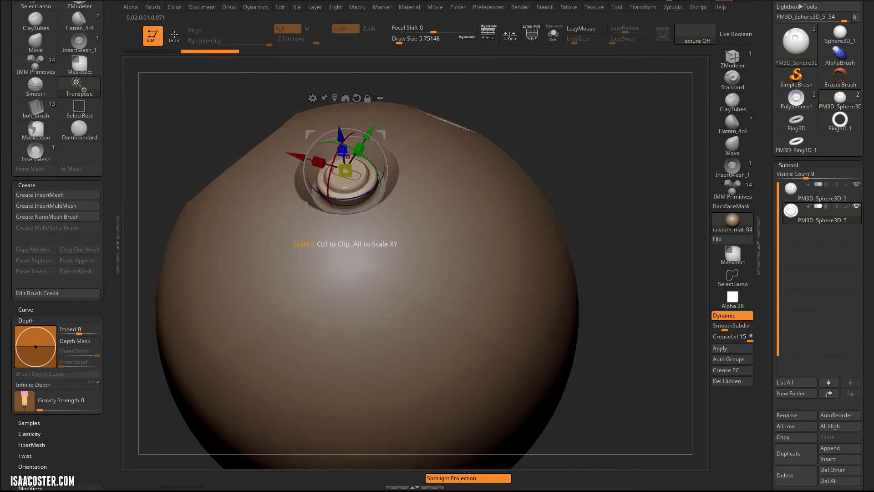
left_click_drag(340, 133, 342, 144)
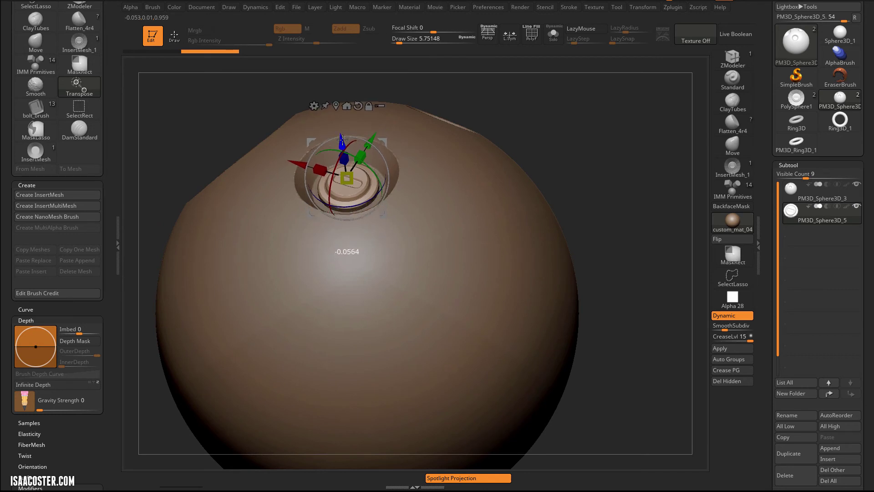
Leave the gizmo for Draw mode and select the custom InsertMesh_1 screw brush.
mouse_move(642, 176)
left_mouse_down()
mouse_move(637, 224)
mouse_move(624, 182)
mouse_move(621, 206)
mouse_move(542, 260)
left_mouse_up()
key("q")
key("b")
key("i")
key("n")
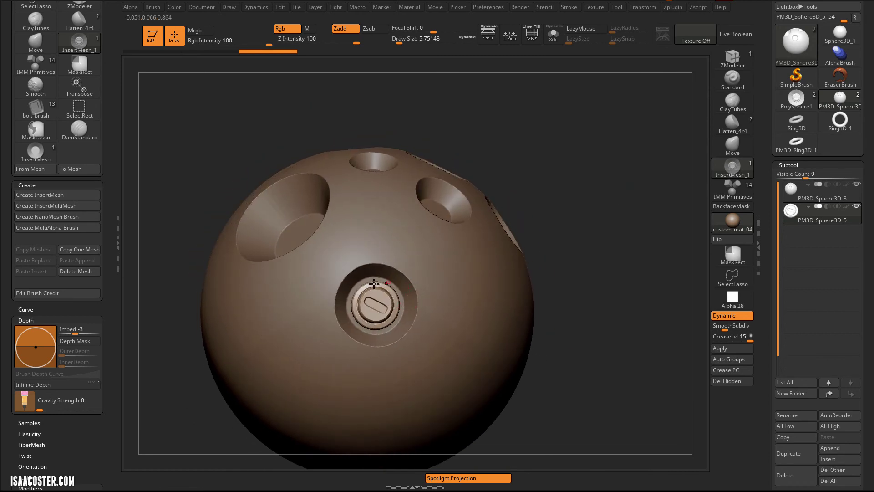
left_click_drag(688, 269, 619, 223)
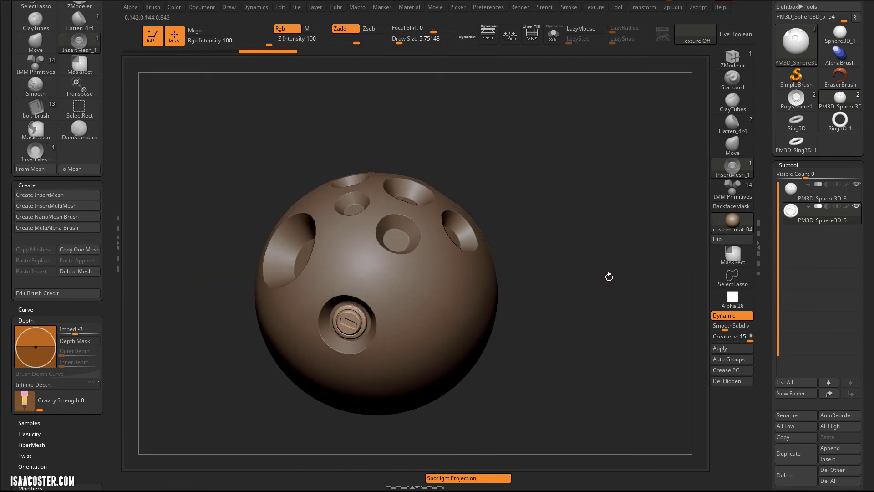
mouse_move(609, 277)
left_mouse_down("alt")
mouse_move(567, 302)
mouse_move(608, 291)
left_mouse_up("alt")
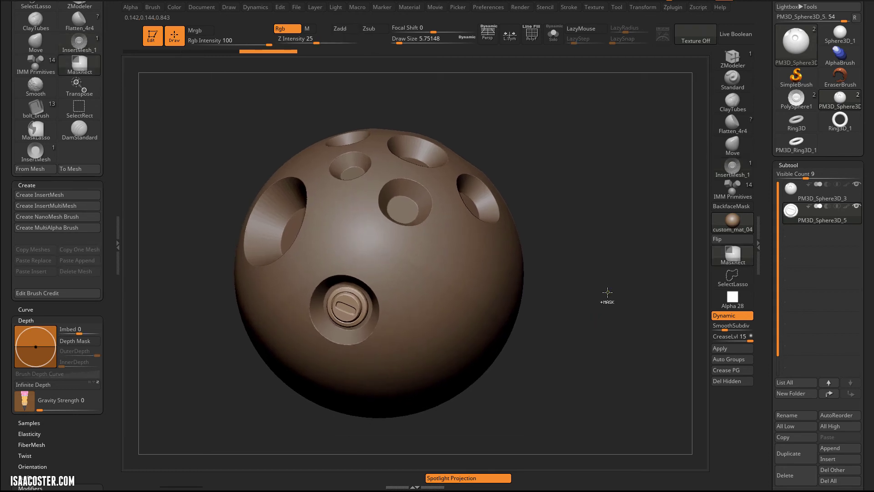
mouse_move(607, 295)
left_mouse_down()
mouse_move(612, 287)
mouse_move(610, 305)
mouse_move(628, 279)
mouse_move(620, 307)
left_mouse_up()
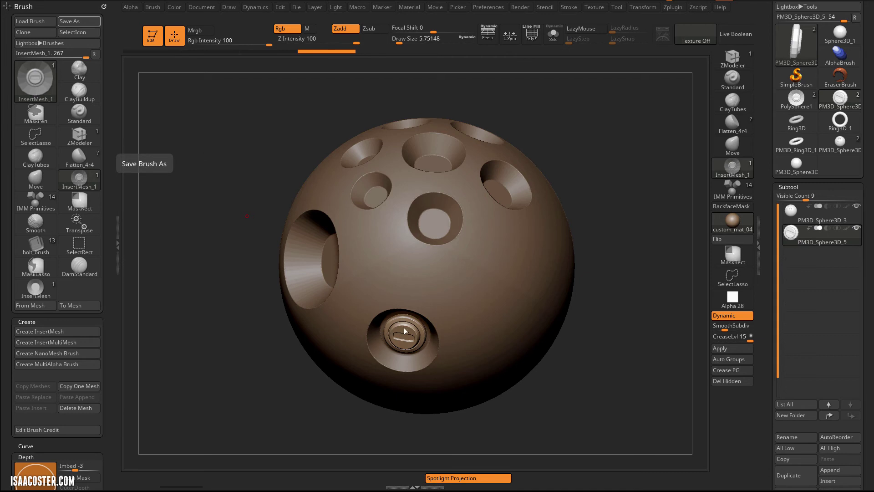
mouse_move(278, 368)
left_mouse_down()
mouse_move(250, 326)
mouse_move(269, 340)
mouse_move(273, 303)
left_mouse_up()
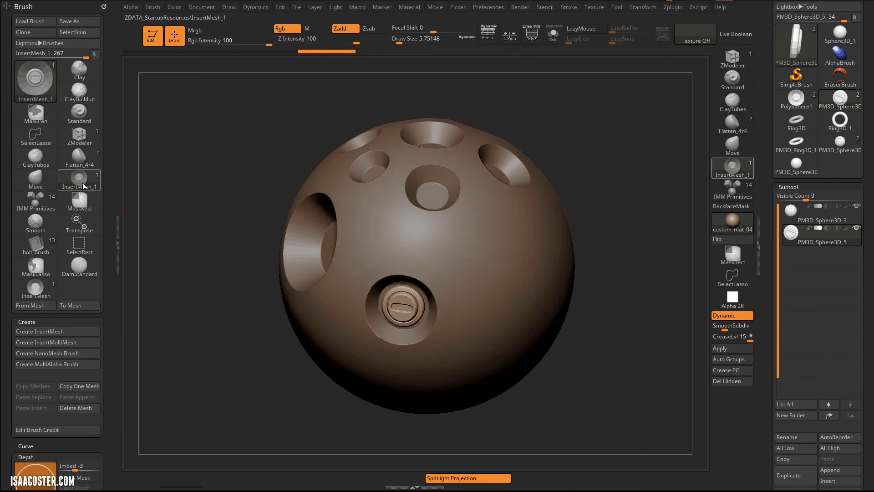
Start saving the InsertMesh_1 brush as a preset, browse to the ZBrush 2021 ZStartup\BrushPresets folder, and cancel the save.
mouse_move(89, 178)
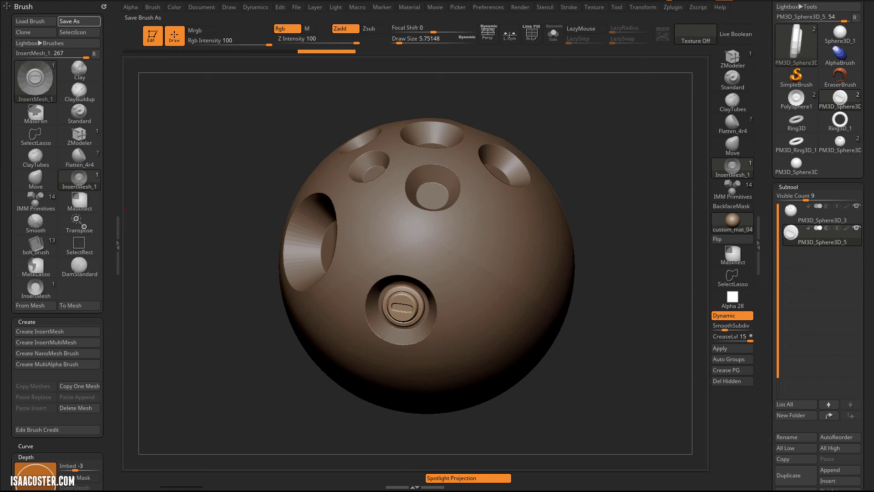
left_click(79, 21)
left_click_drag(176, 117, 140, 117)
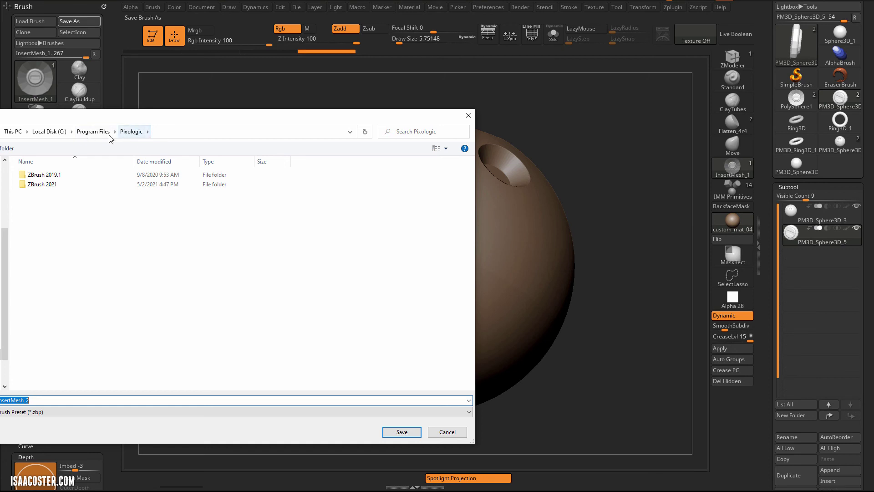
double_click(46, 184)
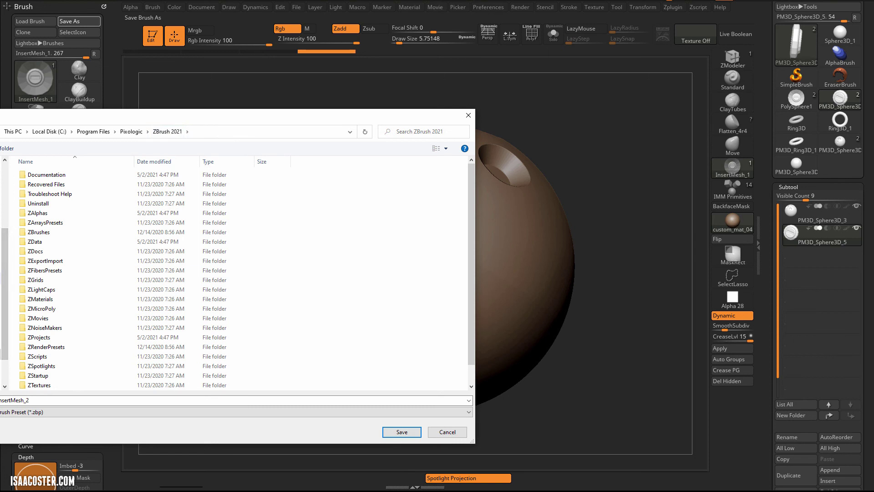
scroll(63, 291, "down", 1)
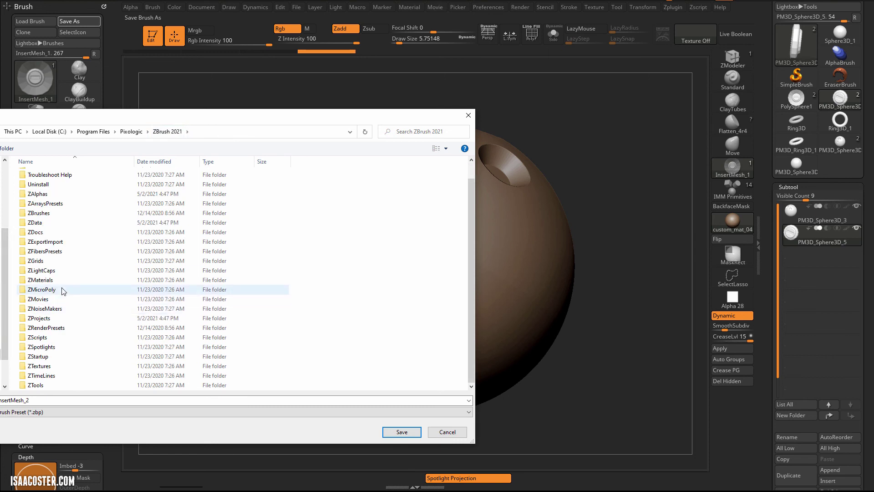
double_click(49, 356)
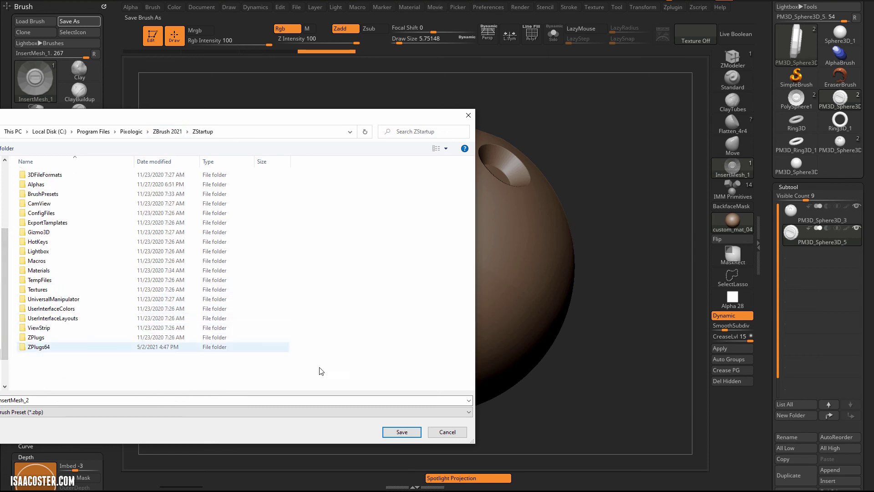
double_click(81, 195)
double_click(30, 400)
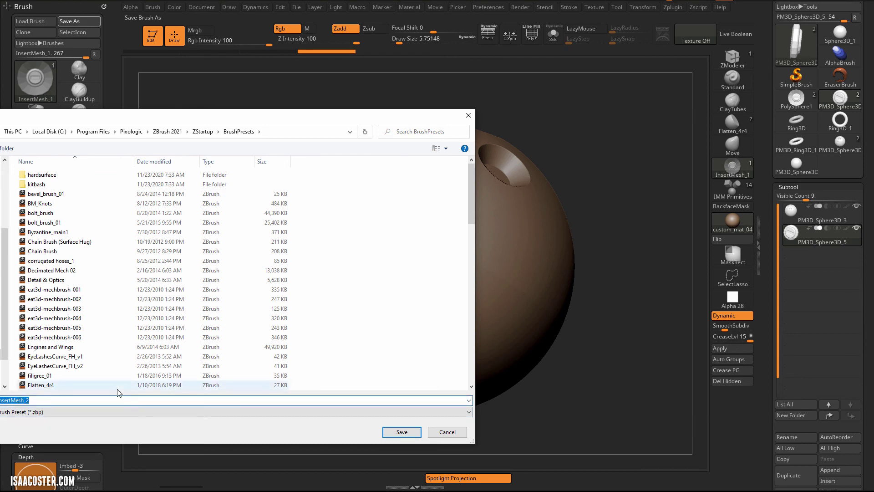
left_click_drag(77, 122, 85, 122)
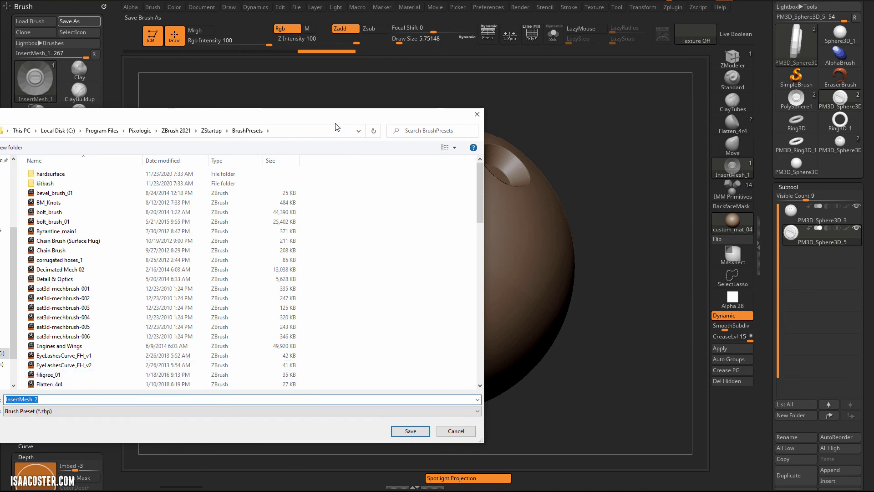
key("Escape")
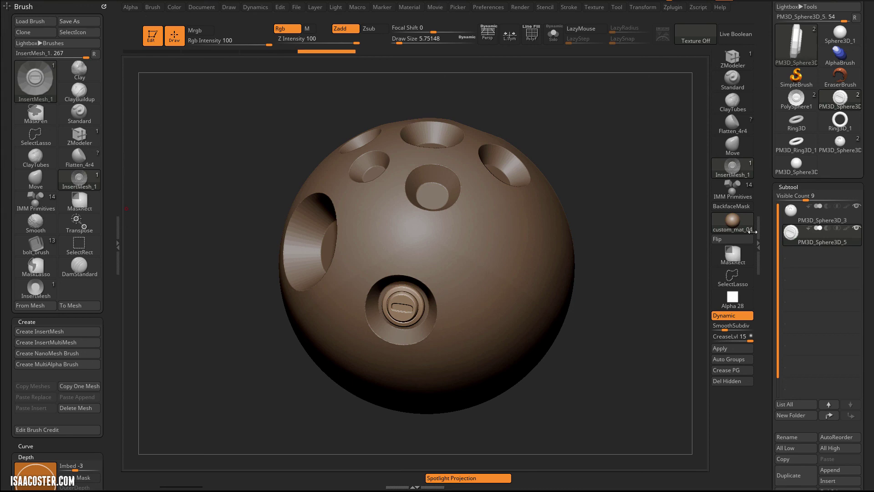
key("b")
key("Escape")
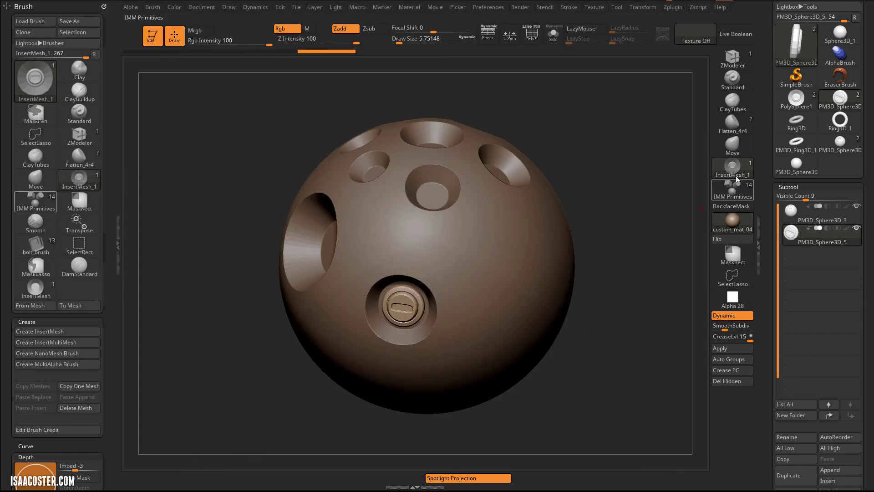
key("b")
key("Escape")
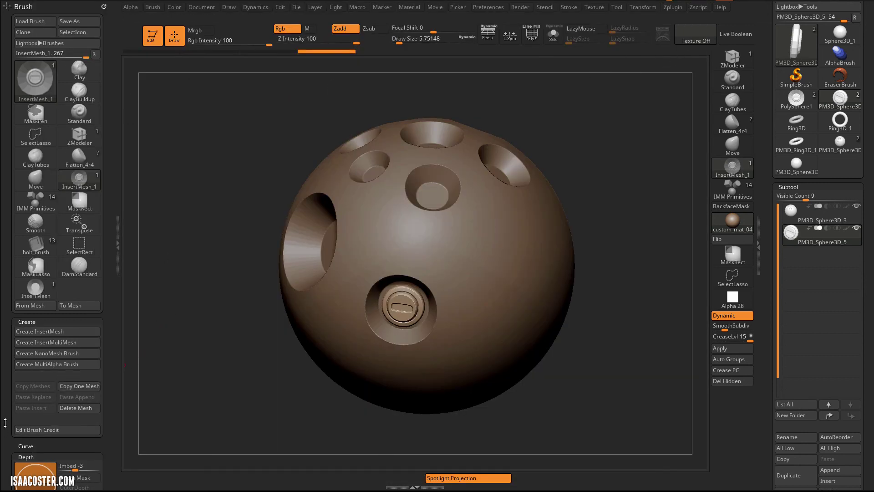
scroll(5, 422, "down", 6)
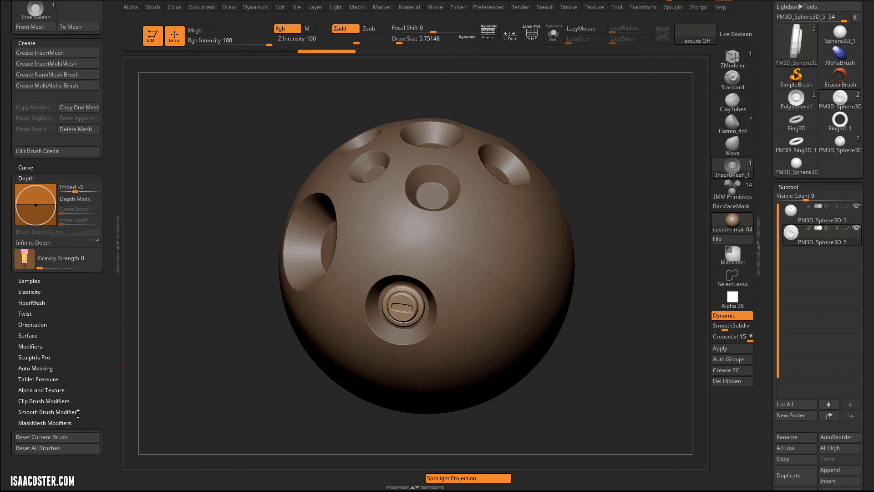
scroll(86, 326, "up", 4)
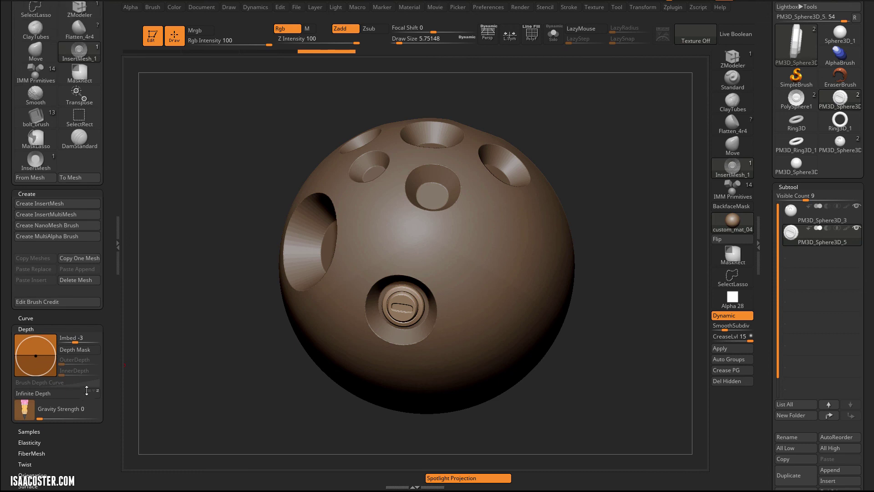
scroll(86, 393, "up", 3)
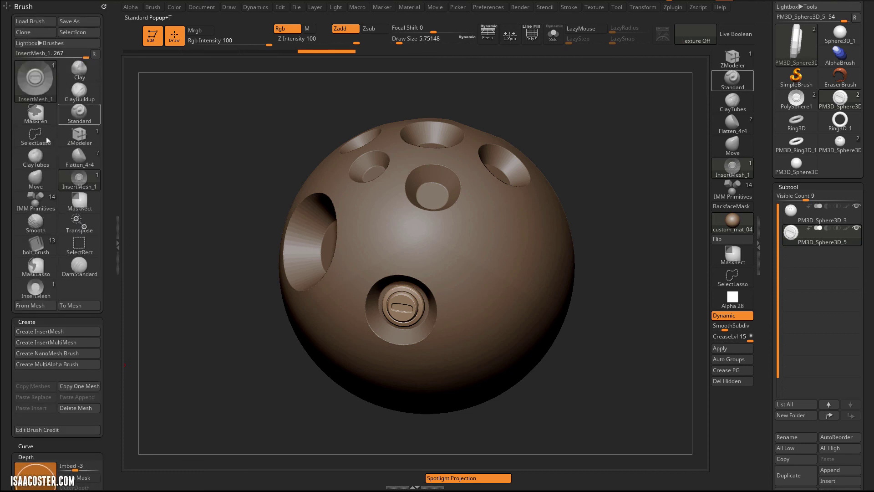
mouse_move(52, 191)
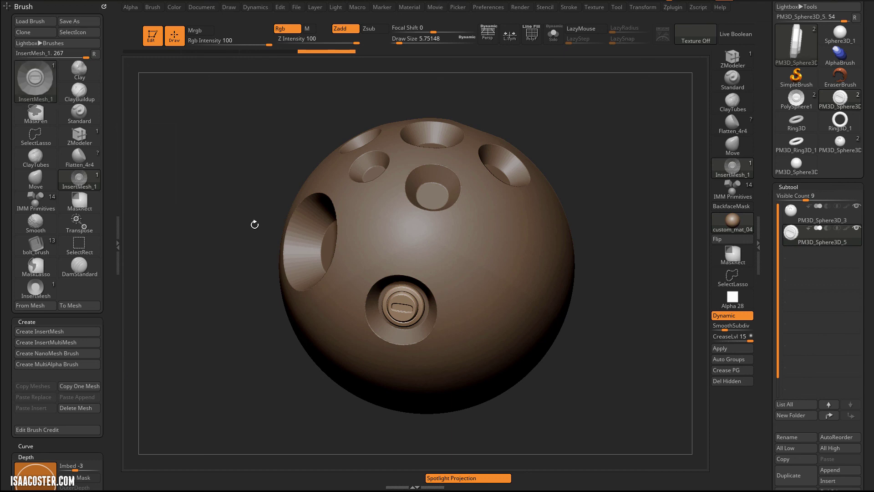
left_click_drag(197, 273, 299, 287)
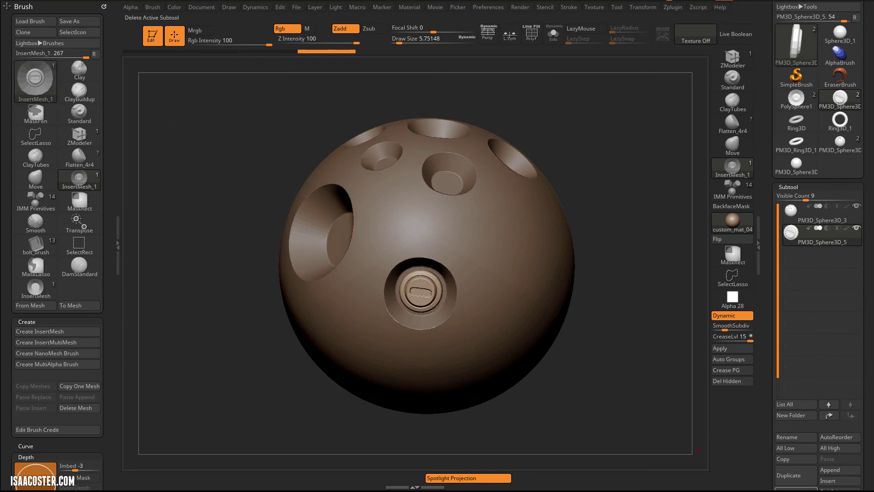